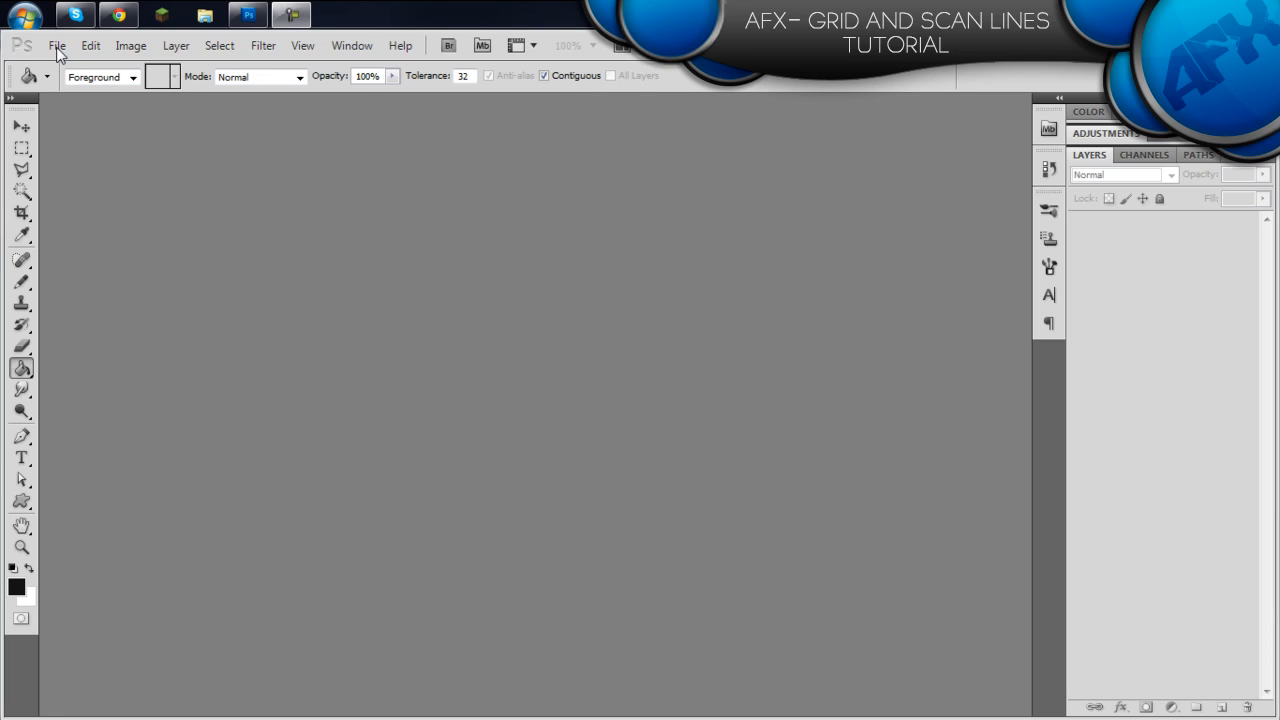
Step: Create a new 3 × 3 pixel RGB document at 72 pixels/inch with a transparent background
left_click(56, 47)
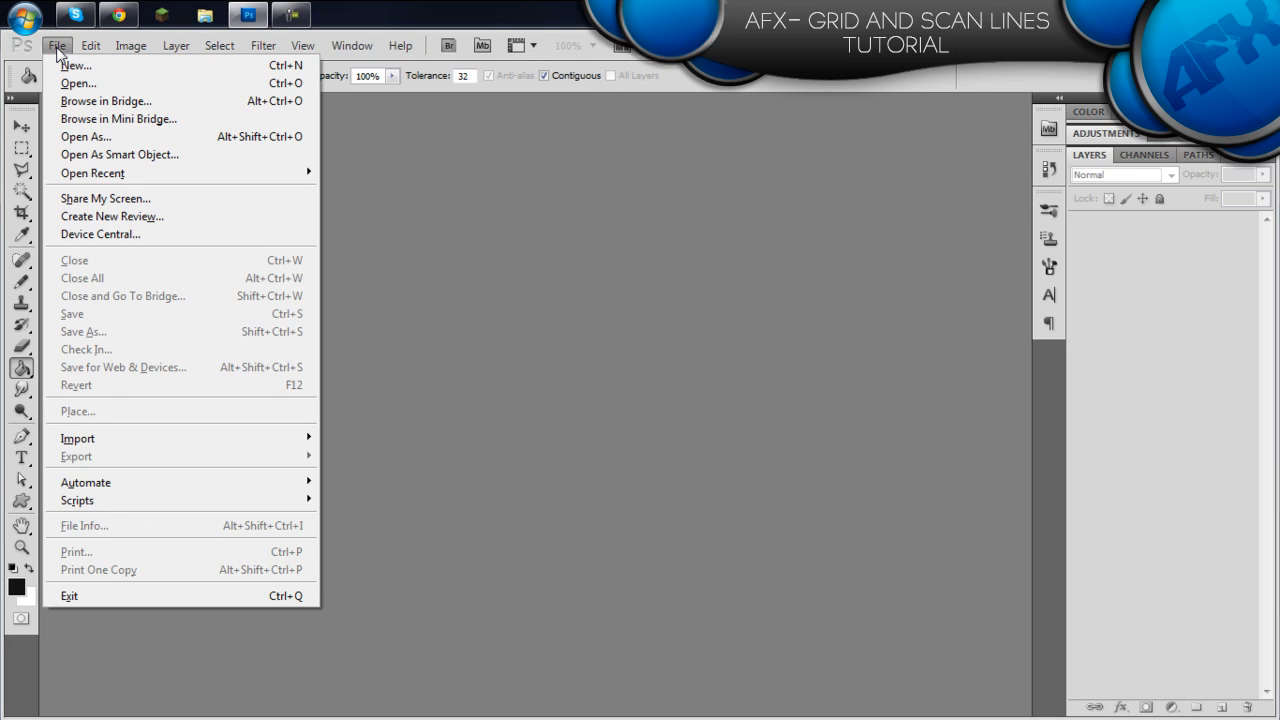
left_click(72, 66)
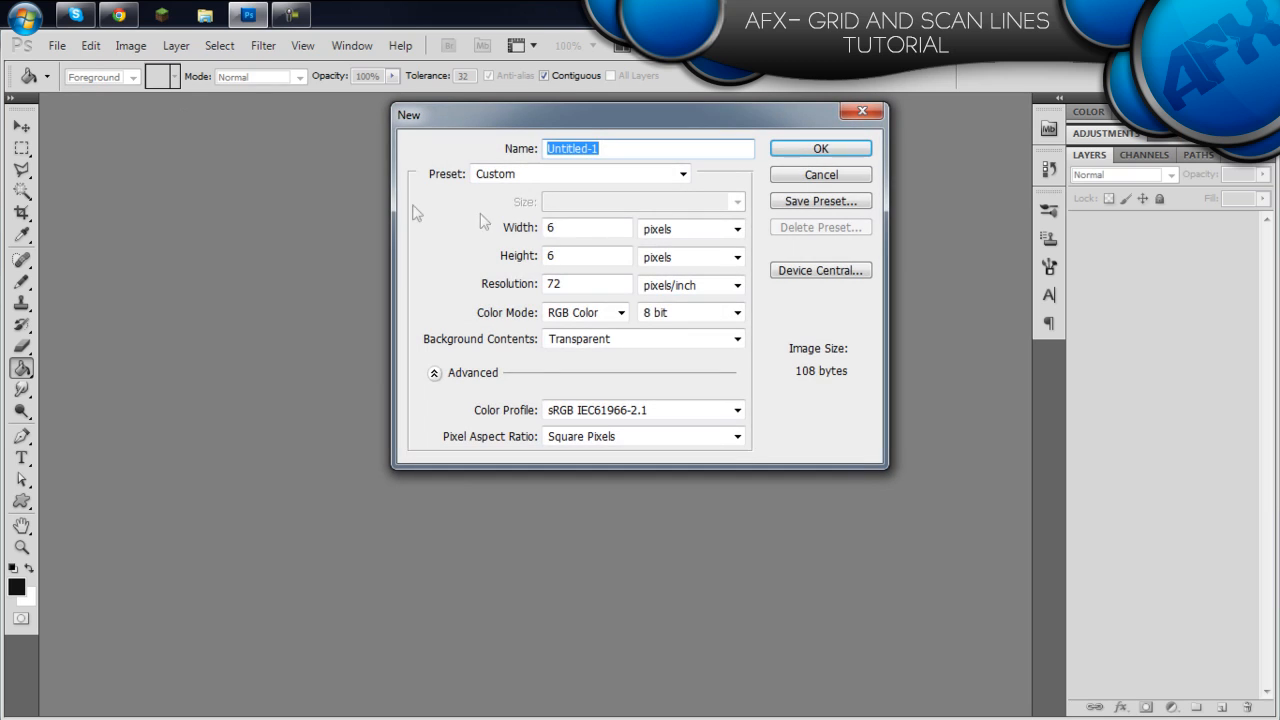
left_click(596, 226)
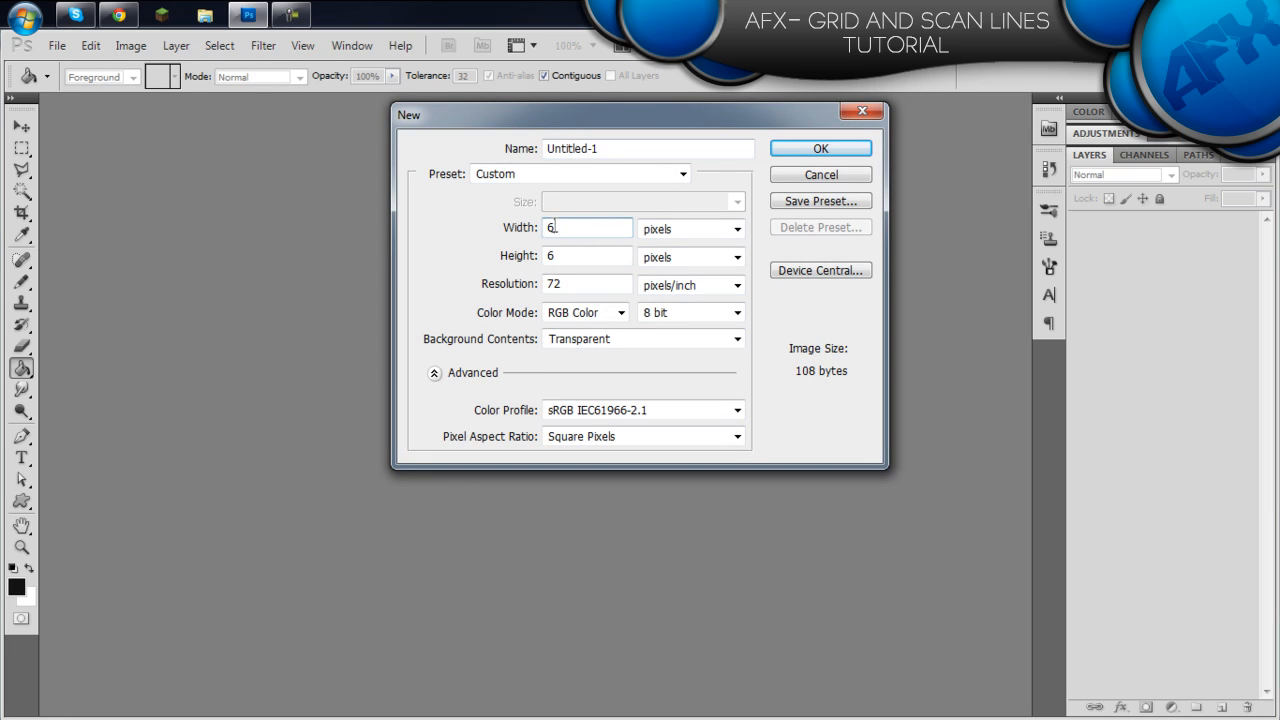
type("3")
left_click(580, 255)
type("3")
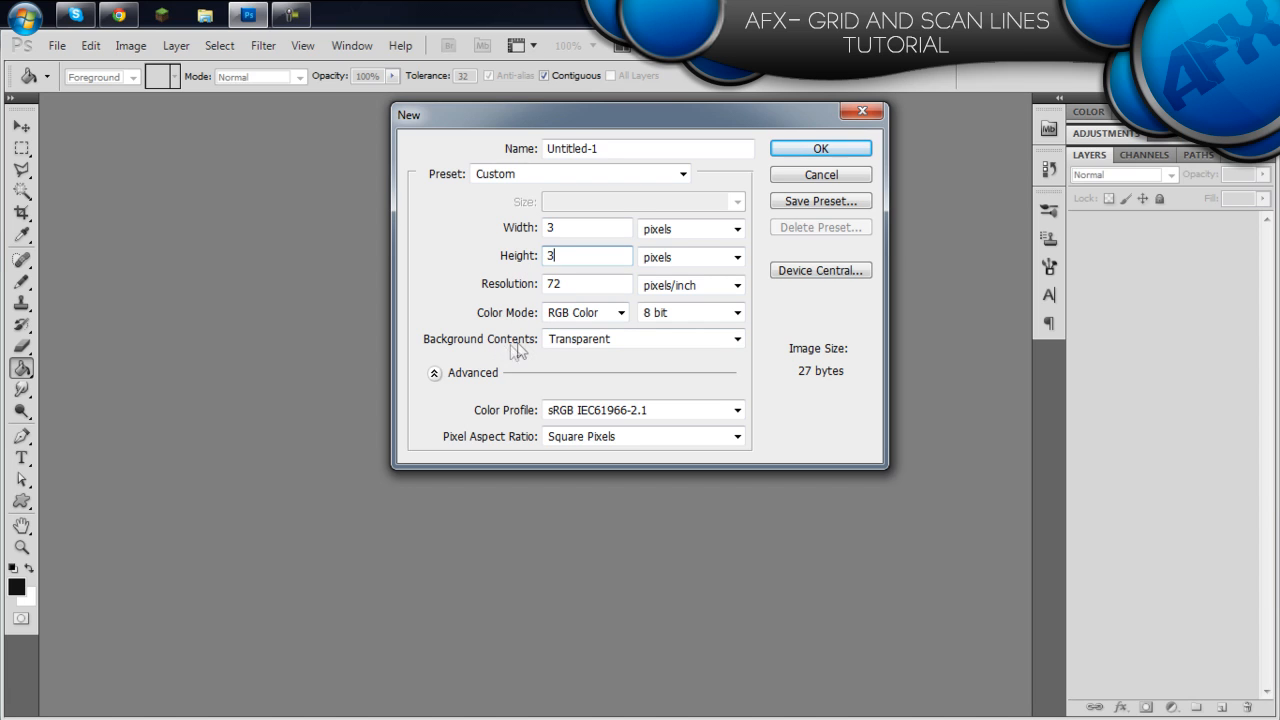
left_click(824, 150)
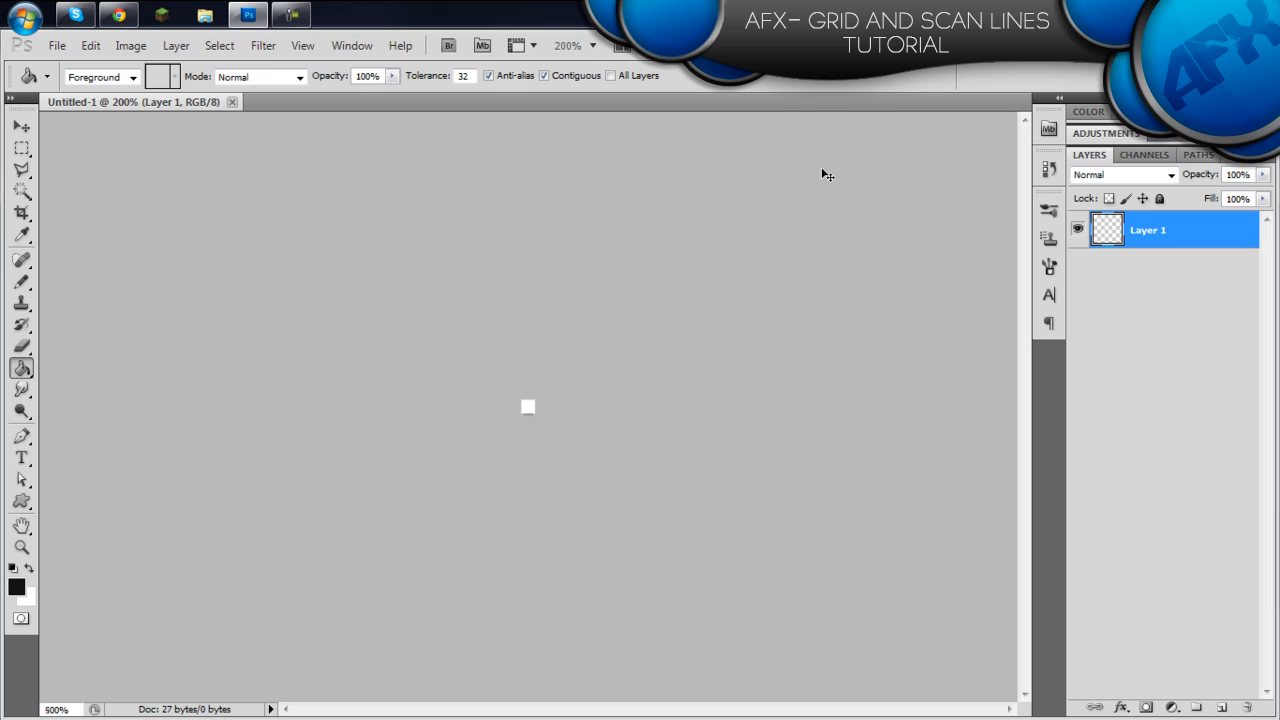
Step: Fill the whole empty layer of the tiny canvas with black using the Paint Bucket
key("ctrl+plus")
key("ctrl+plus")
key("ctrl+plus")
key("ctrl+plus")
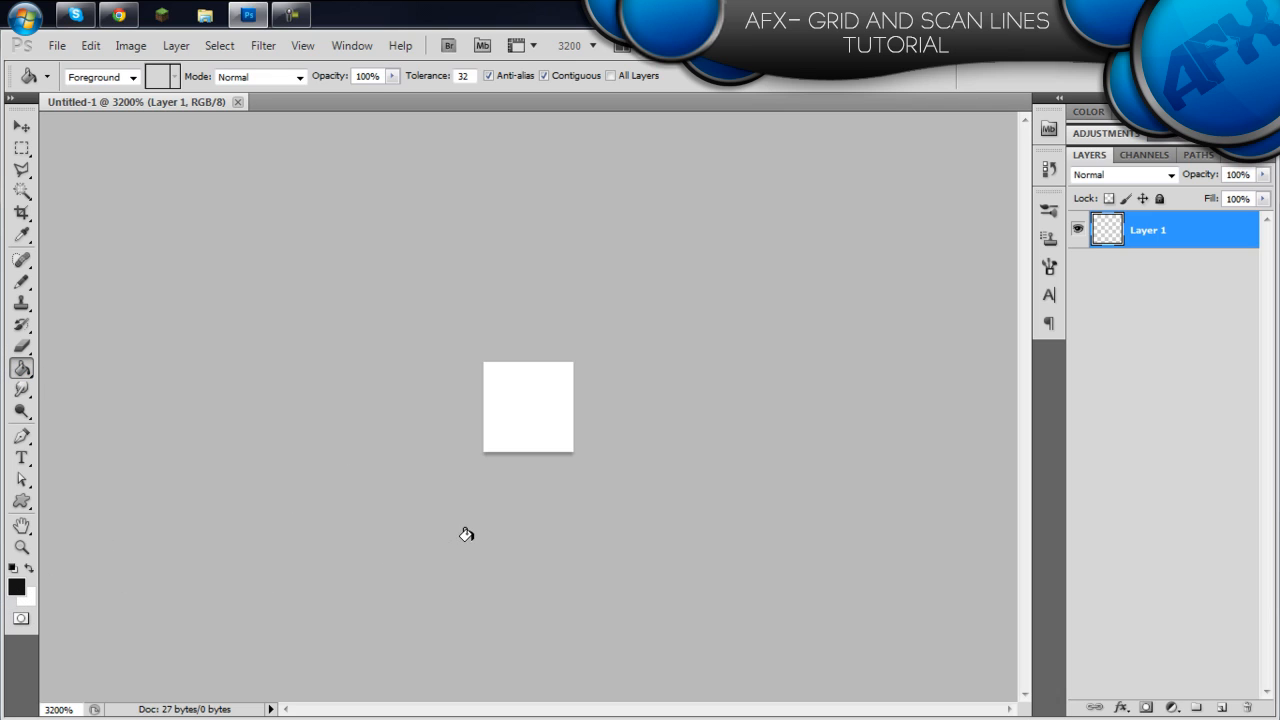
left_click(523, 396)
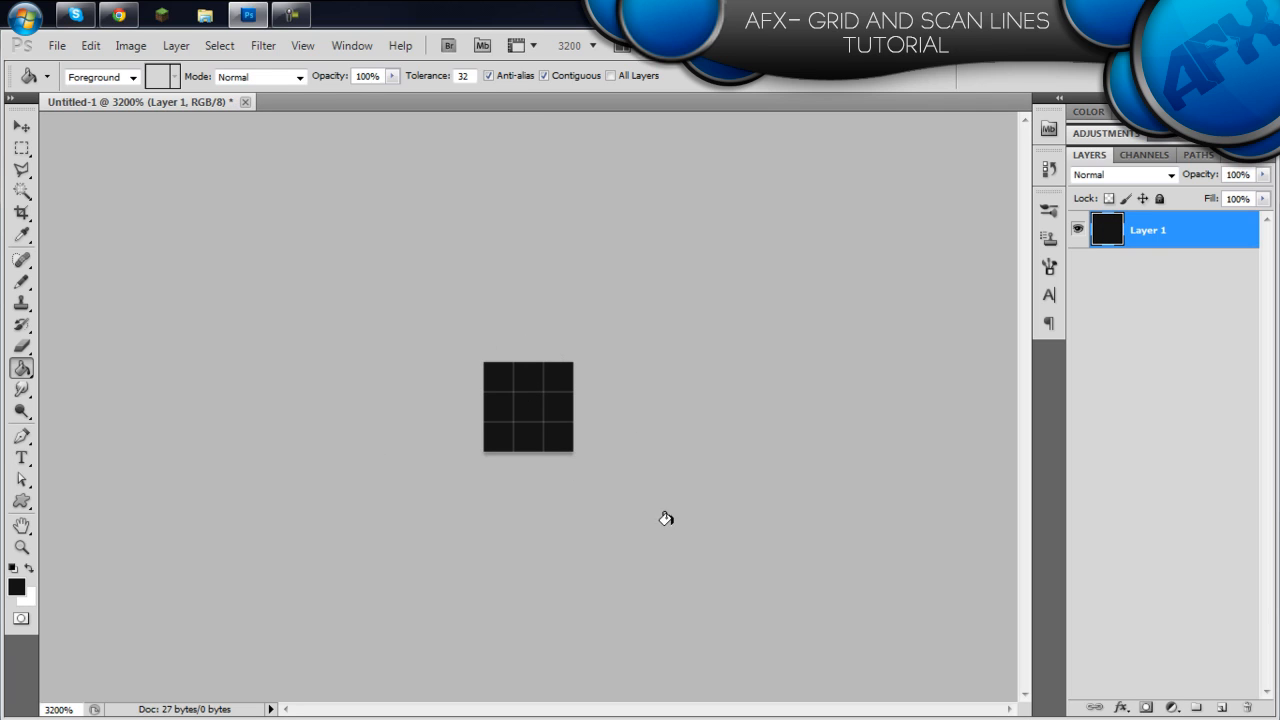
Step: Add a new layer above the black one and fill a one-pixel-high selection of the middle row with white
left_click(1222, 708)
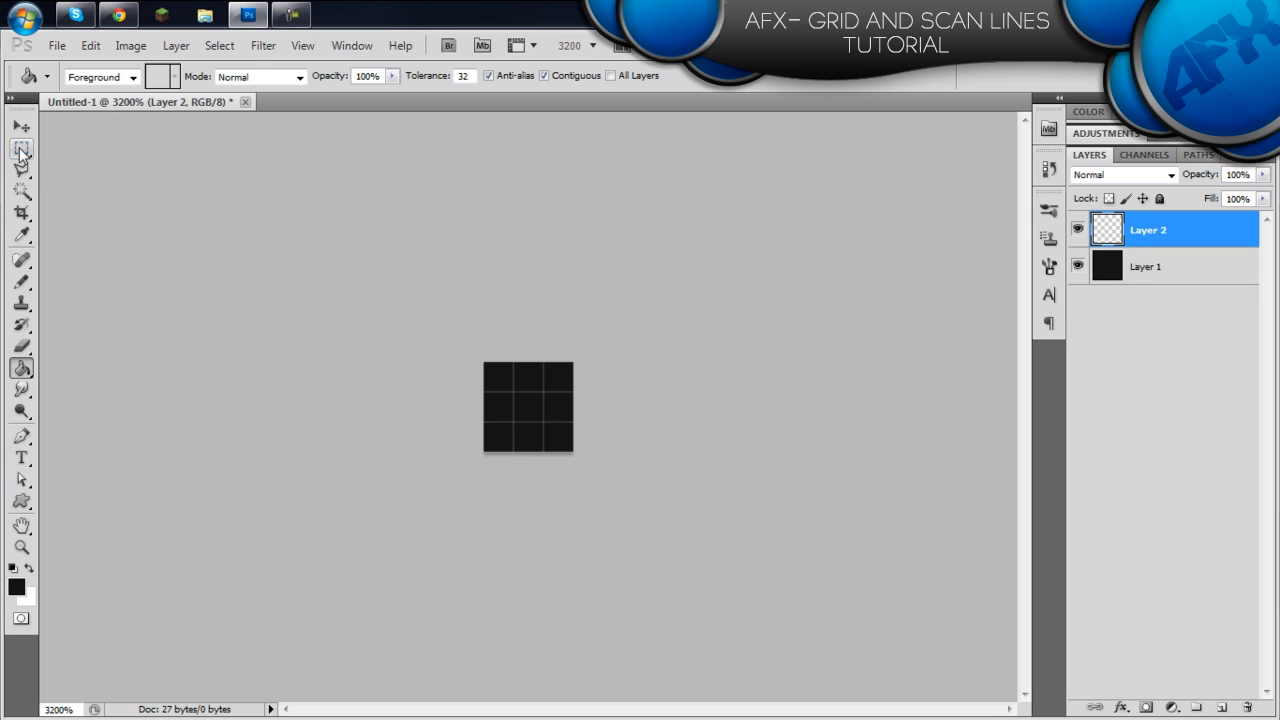
left_click_drag(21, 150, 87, 153)
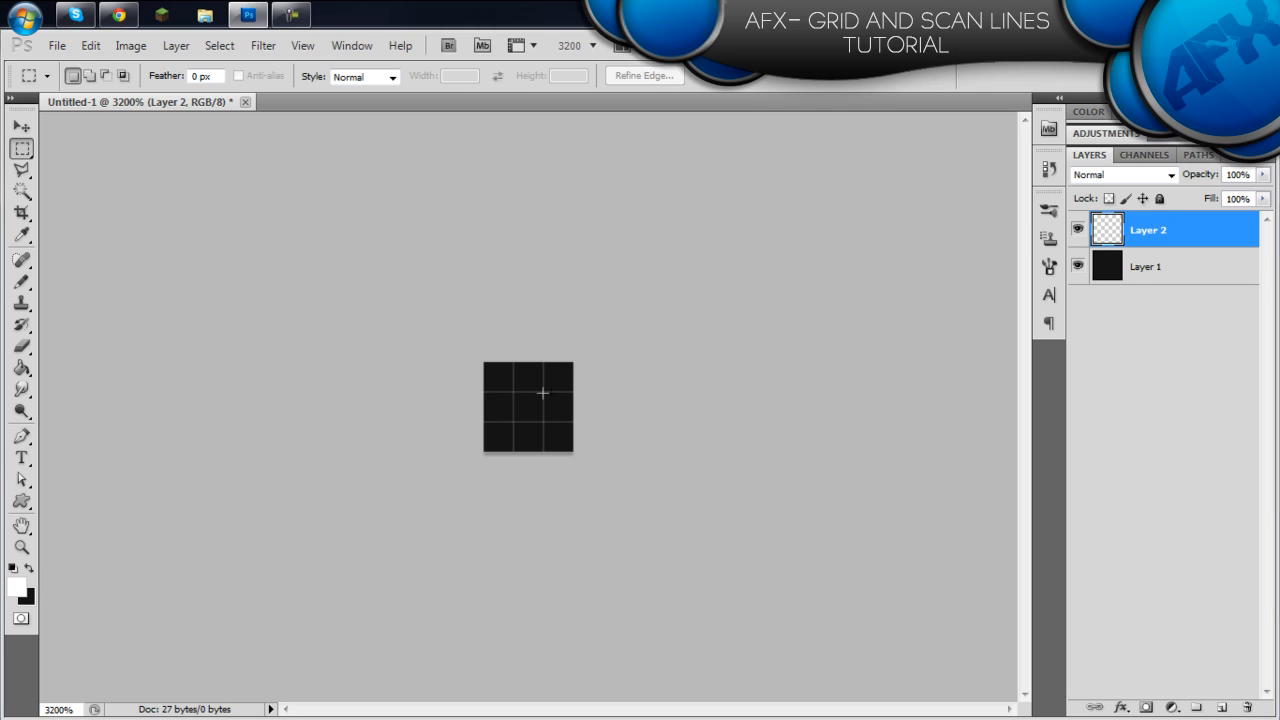
left_click_drag(478, 406, 563, 410)
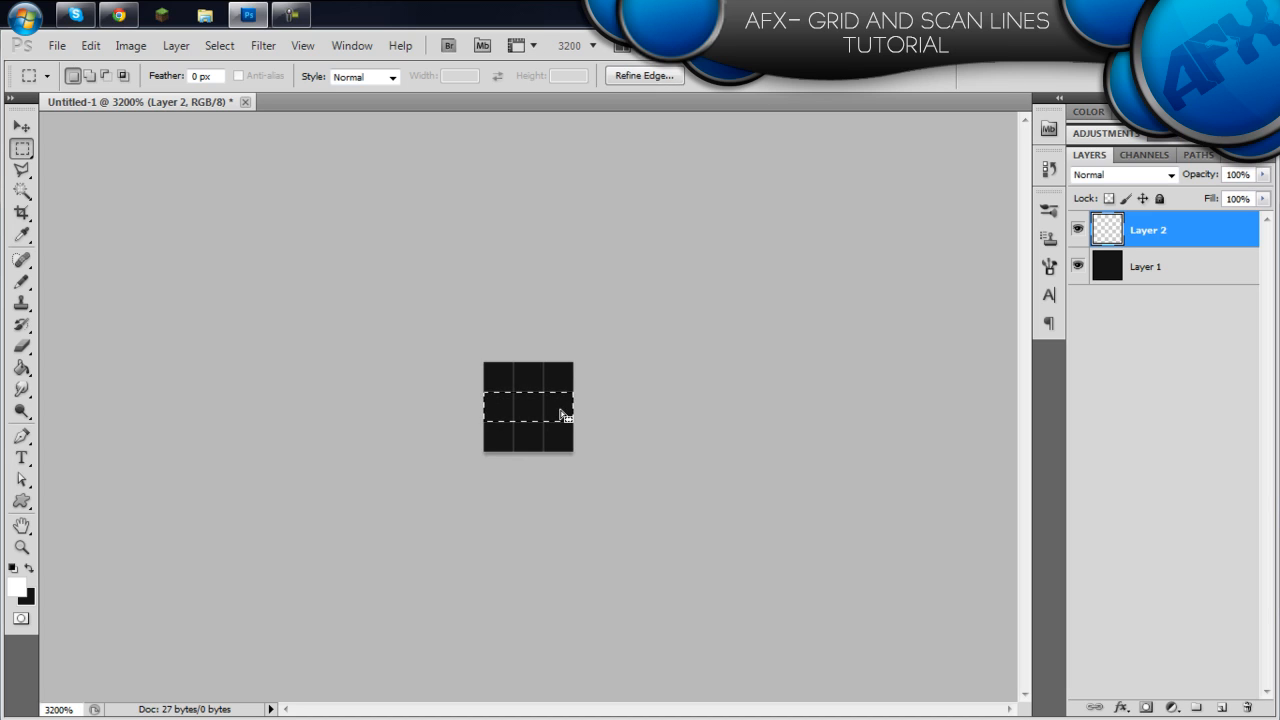
left_click(24, 369)
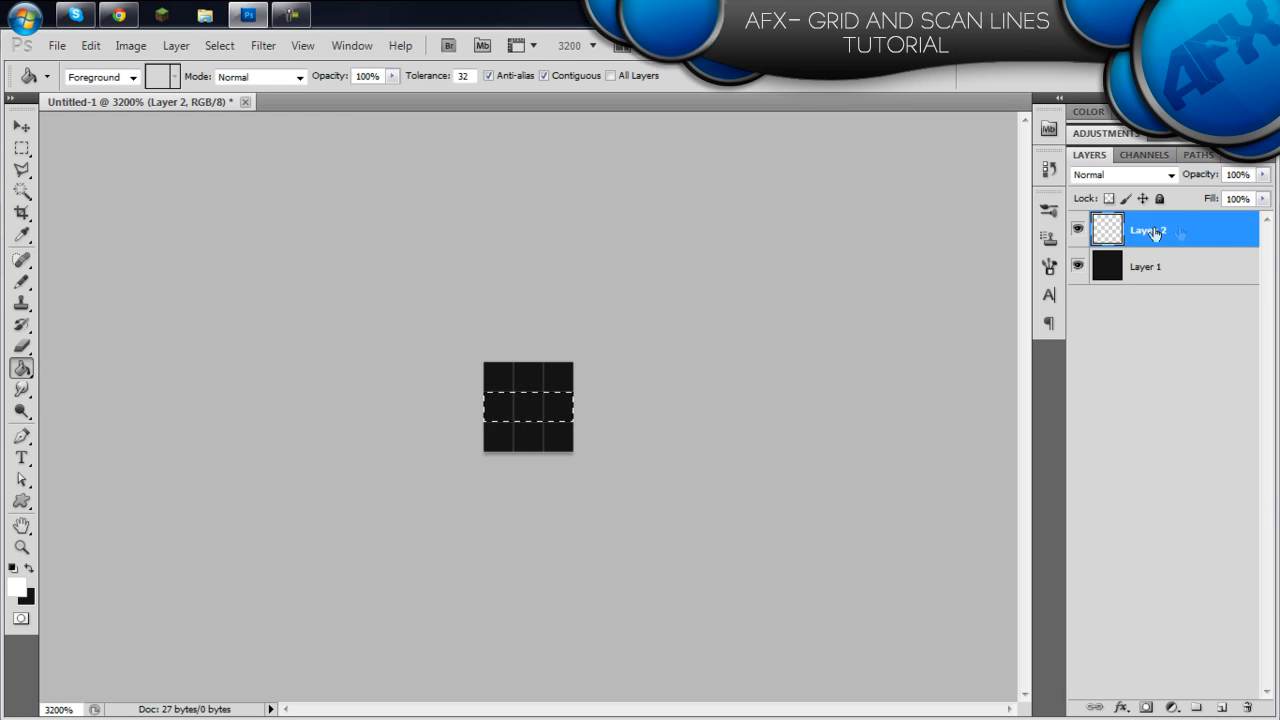
left_click(500, 402)
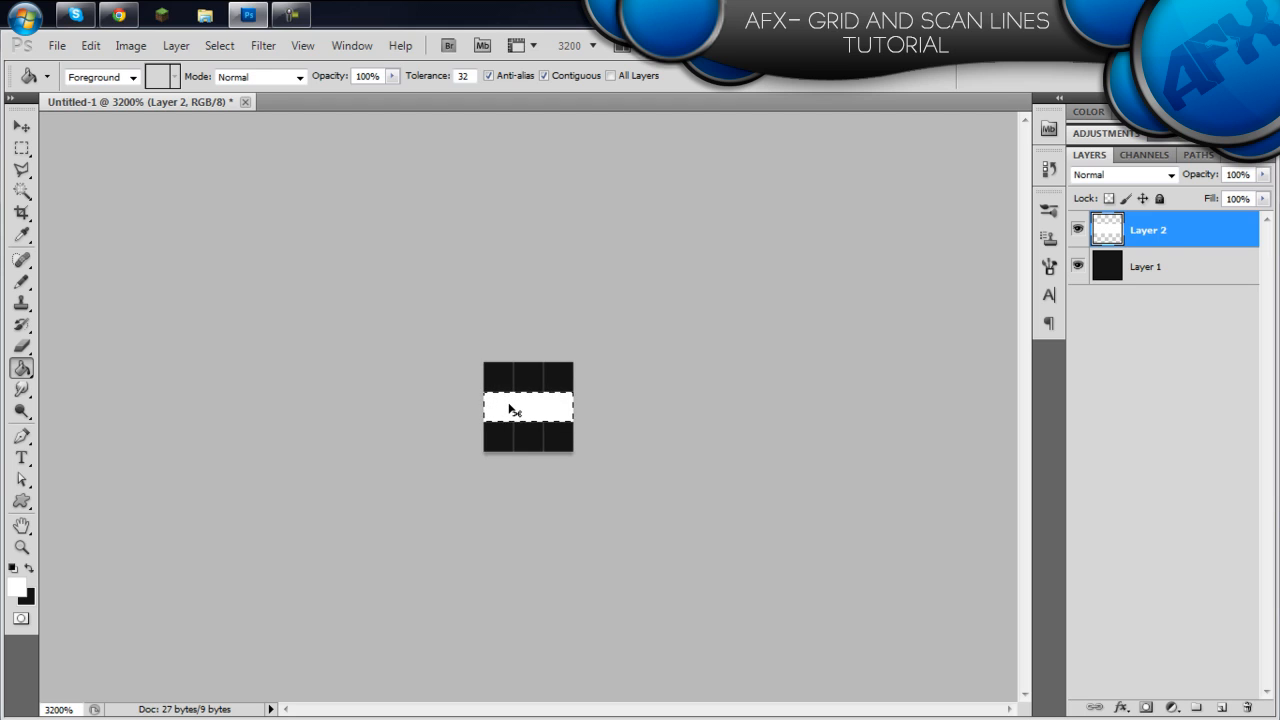
Step: Delete the black layer and bring up Define Pattern for the remaining white line, then cancel it
left_click(1206, 266)
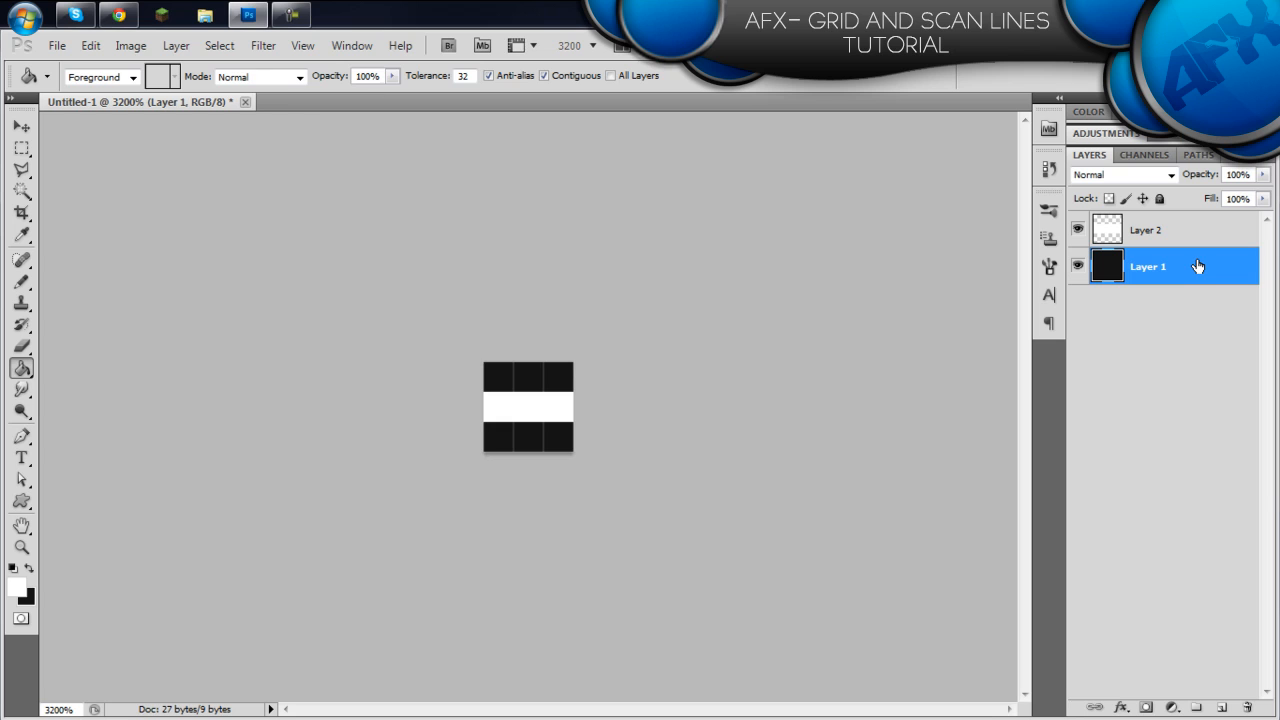
key("Delete")
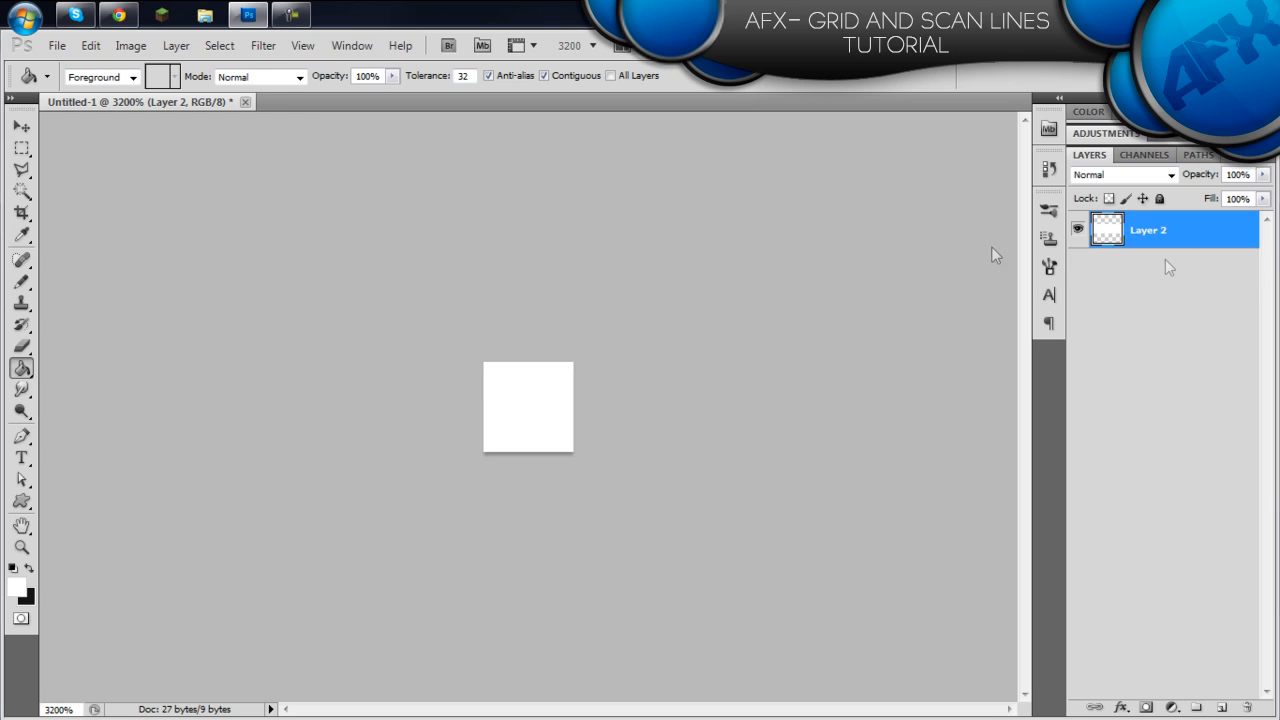
left_click(90, 46)
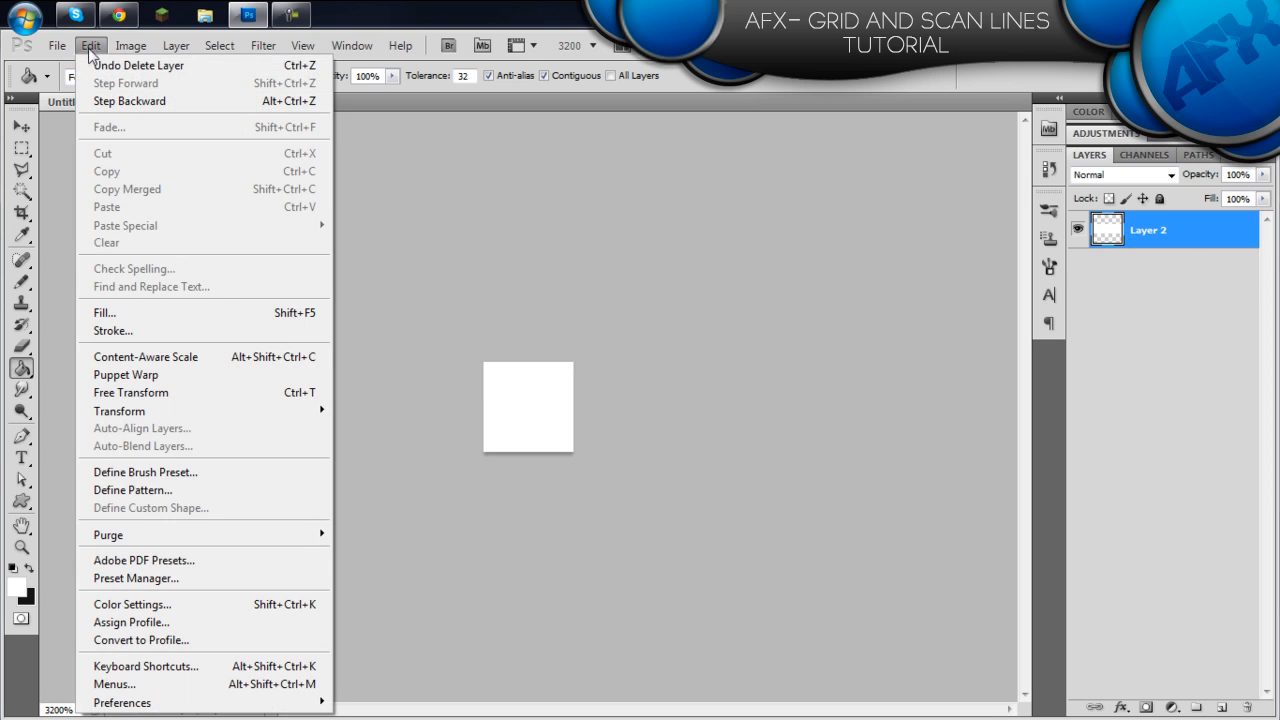
left_click(159, 494)
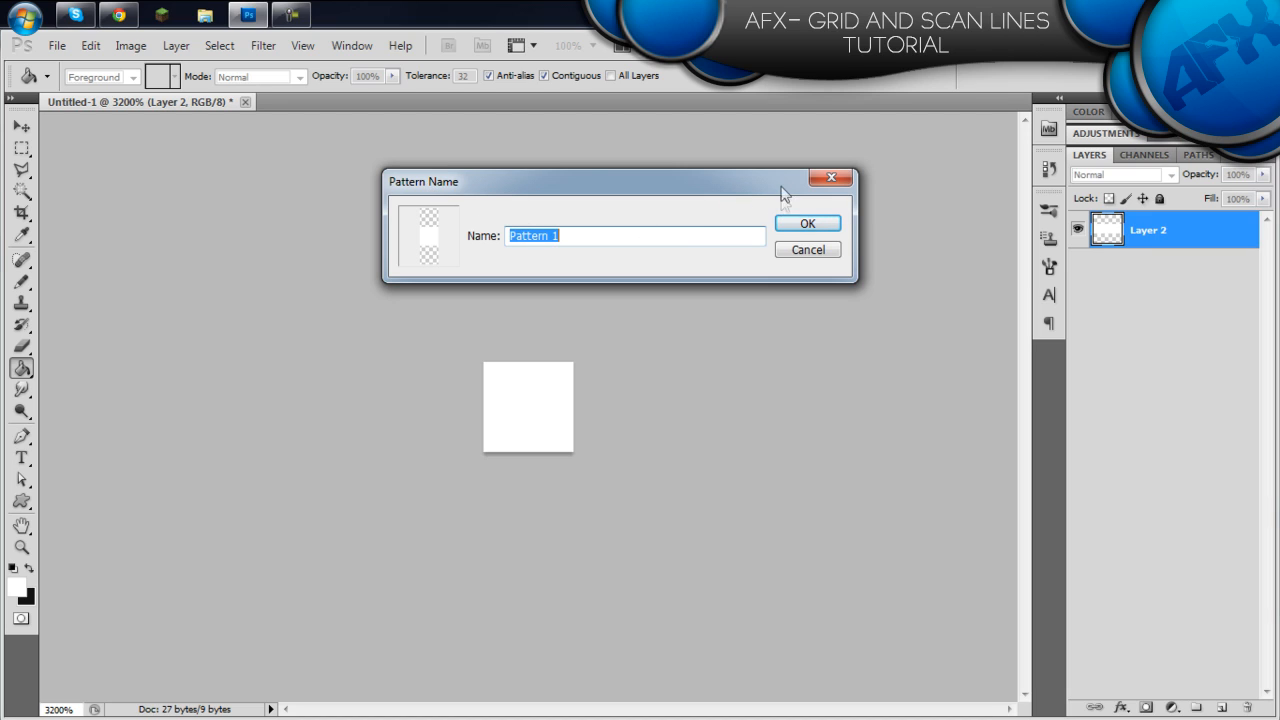
left_click(807, 248)
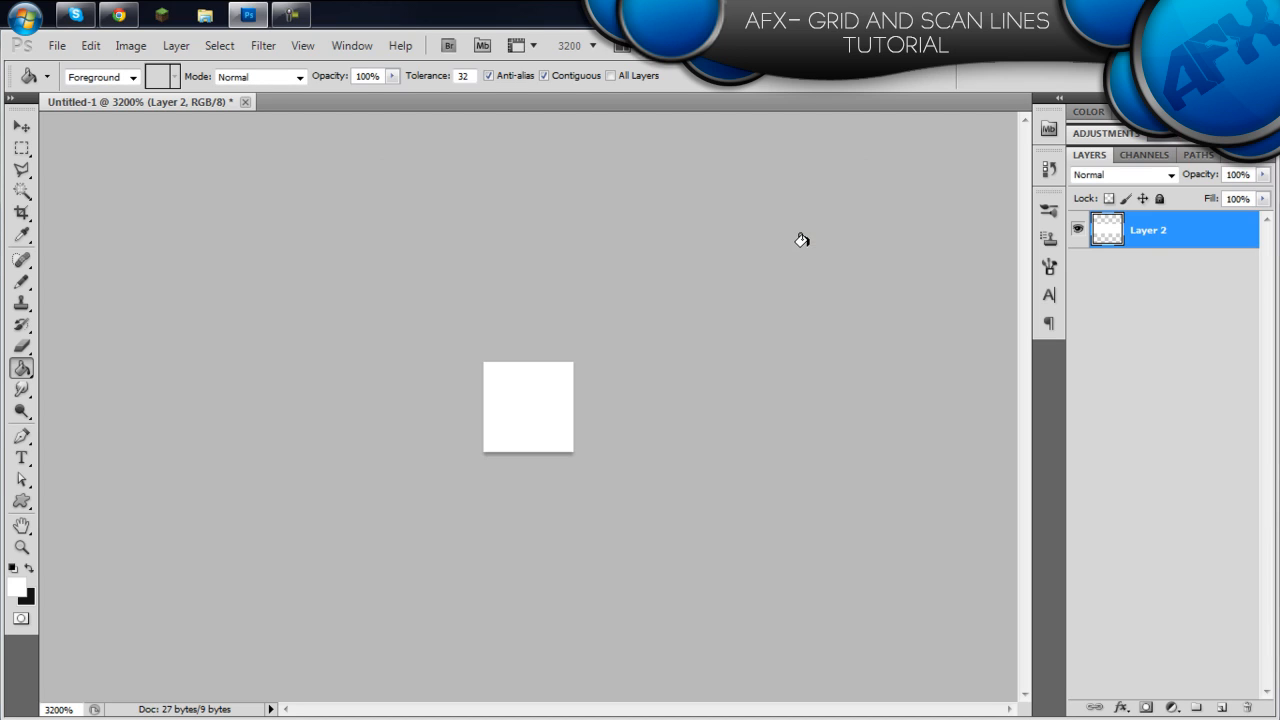
Step: Replace the white-line layer with a new empty layer and fill that layer with black
left_click(1220, 707)
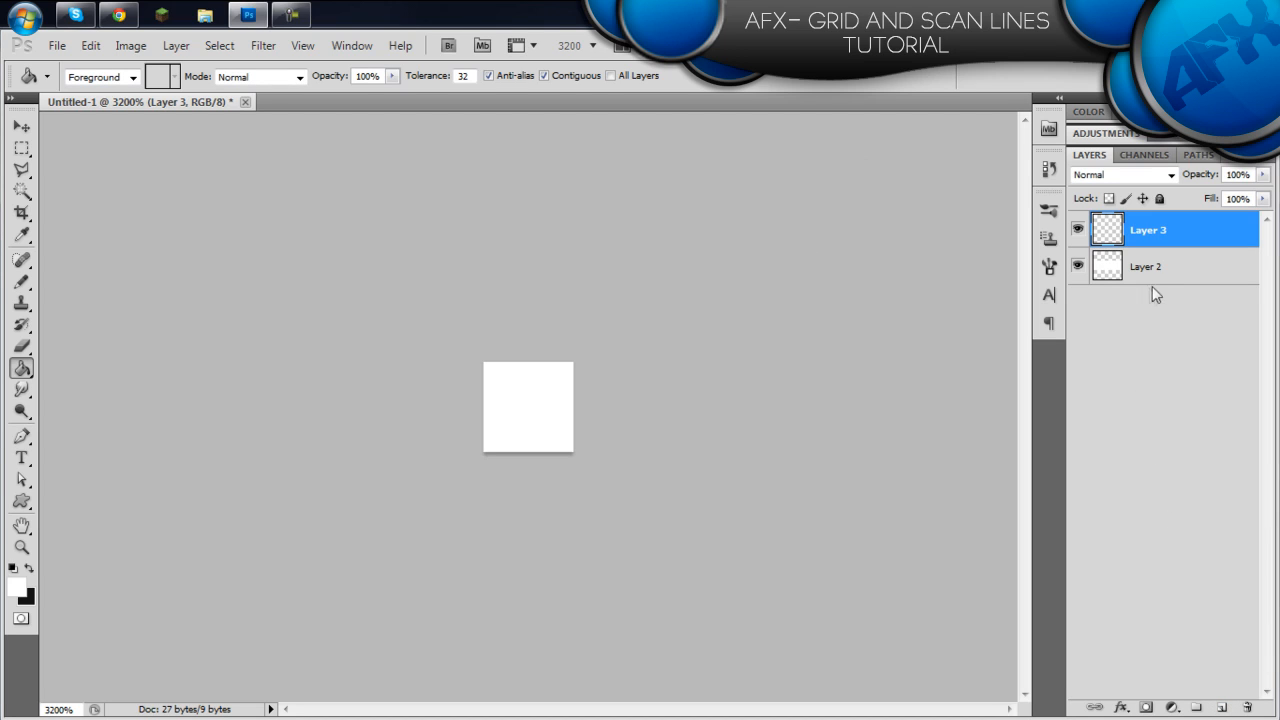
left_click(1192, 273)
key("Delete")
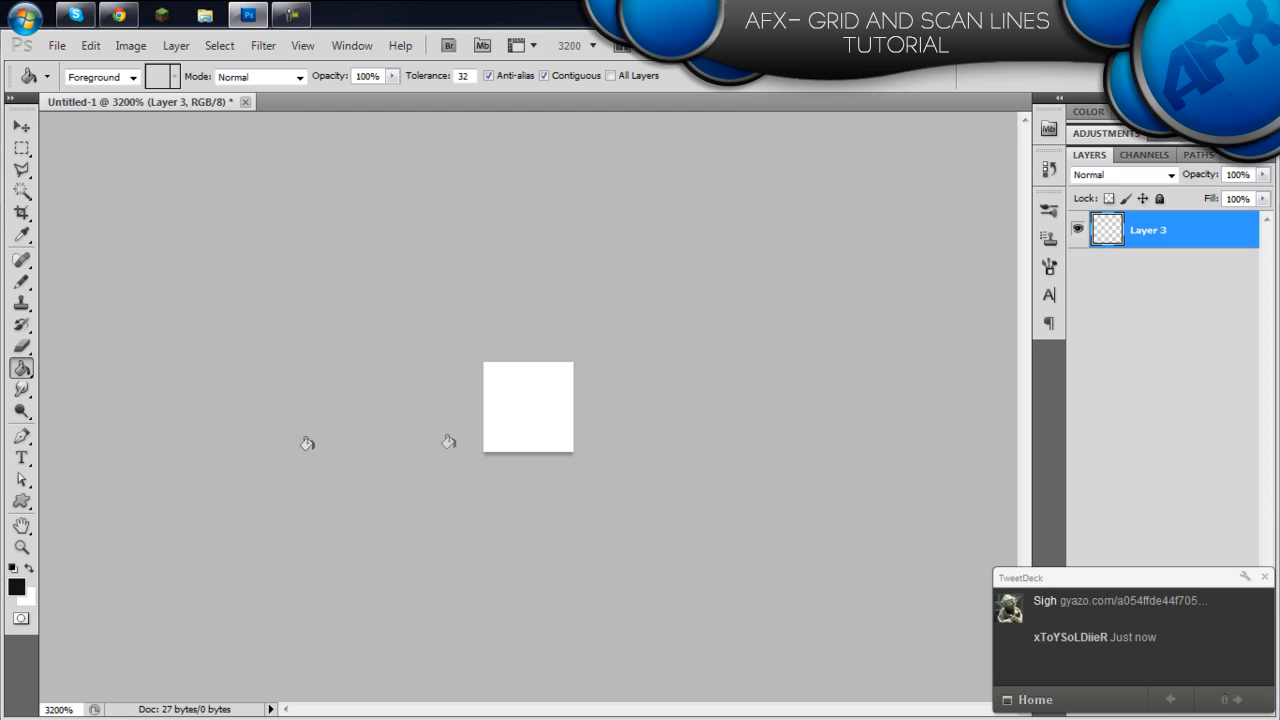
left_click(560, 409)
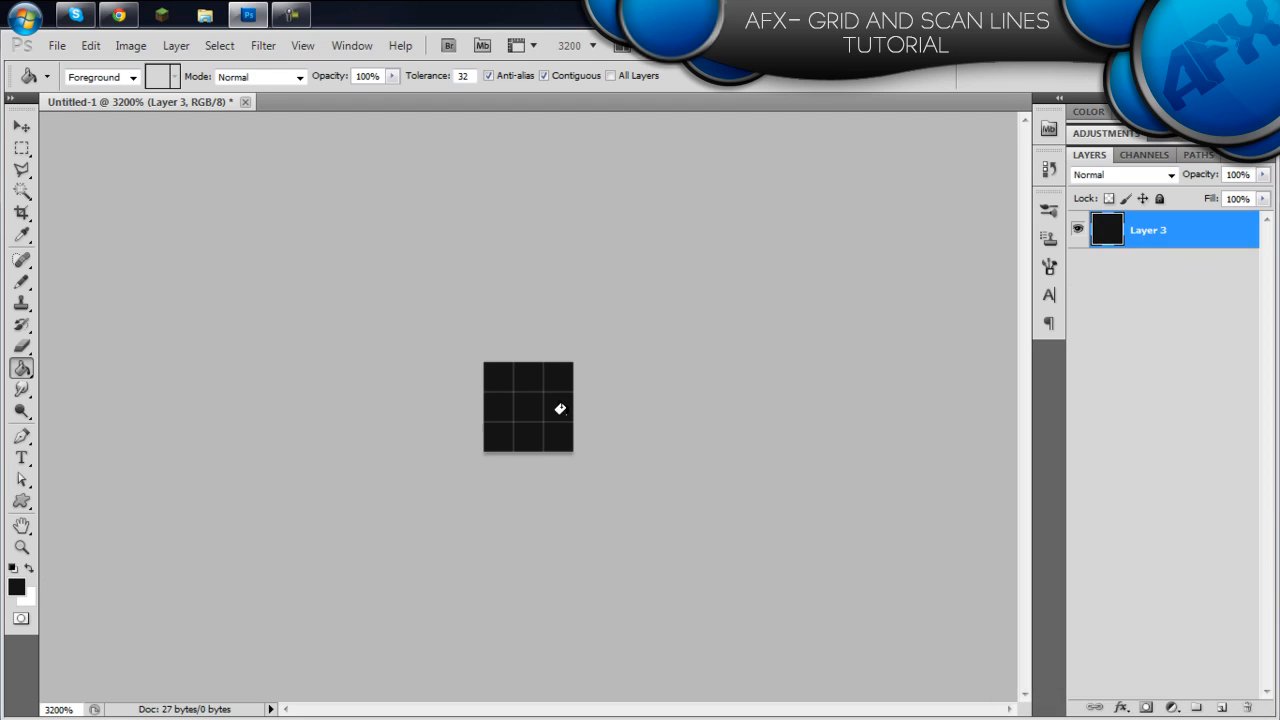
Step: On a new layer, draw a white diagonal from the canvas's top-left to bottom-right pixel with a 1 px Pencil
left_click(29, 568)
left_click(1222, 708)
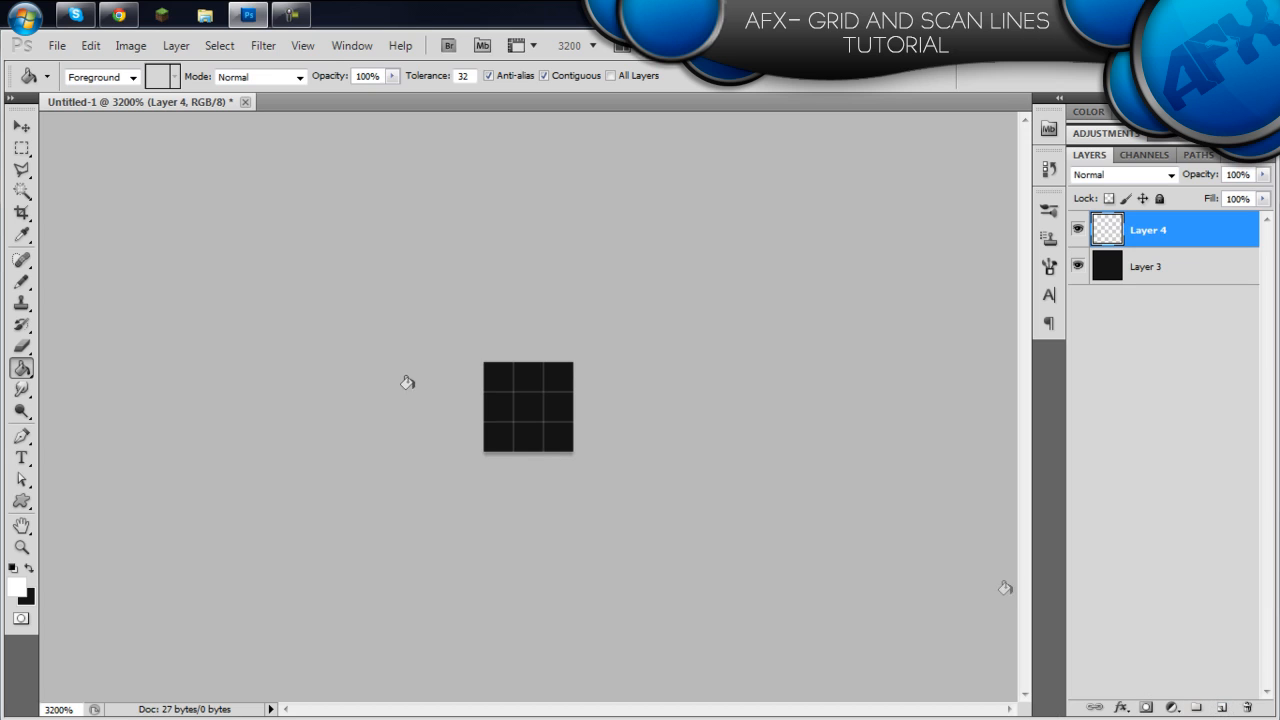
left_click(24, 284)
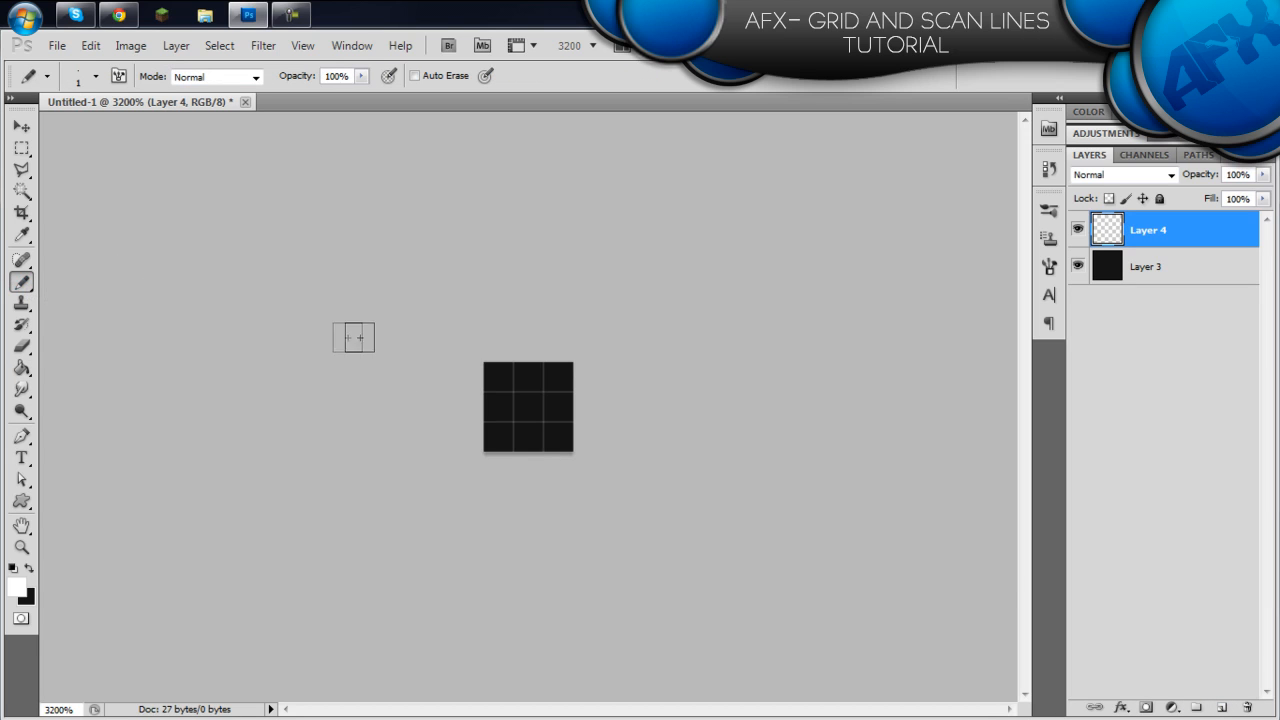
left_click(95, 77)
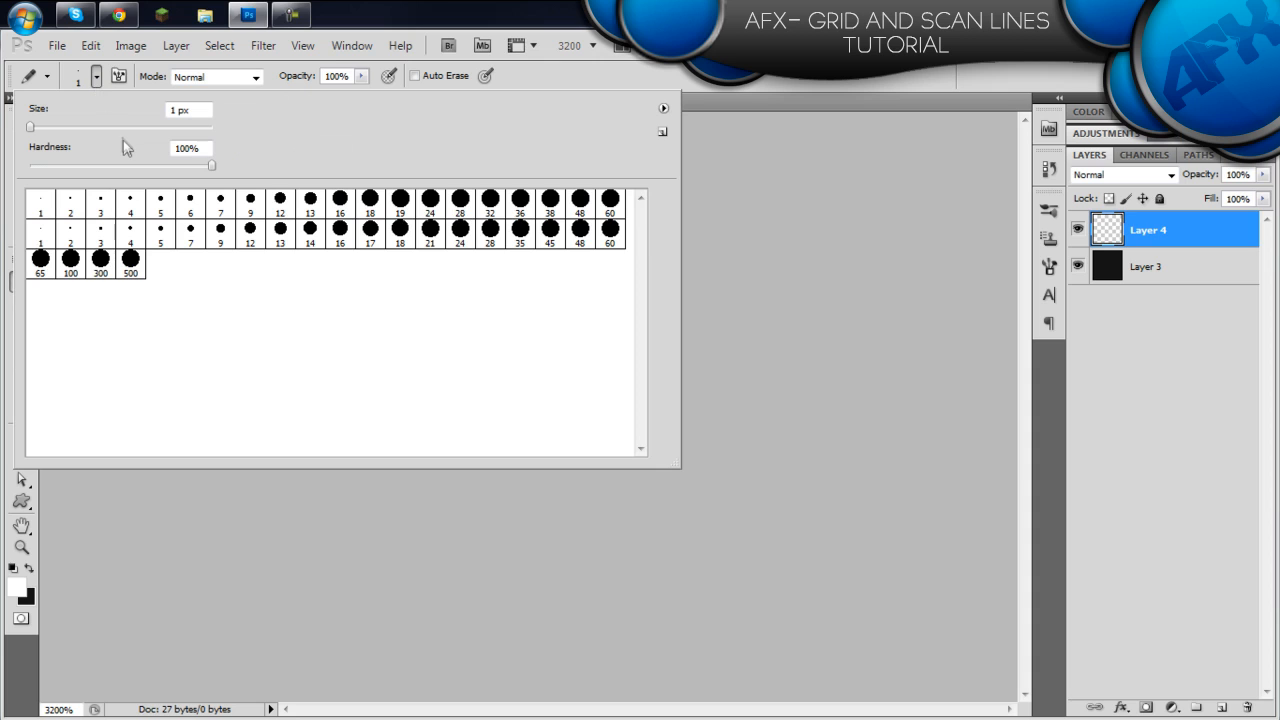
left_click(169, 500)
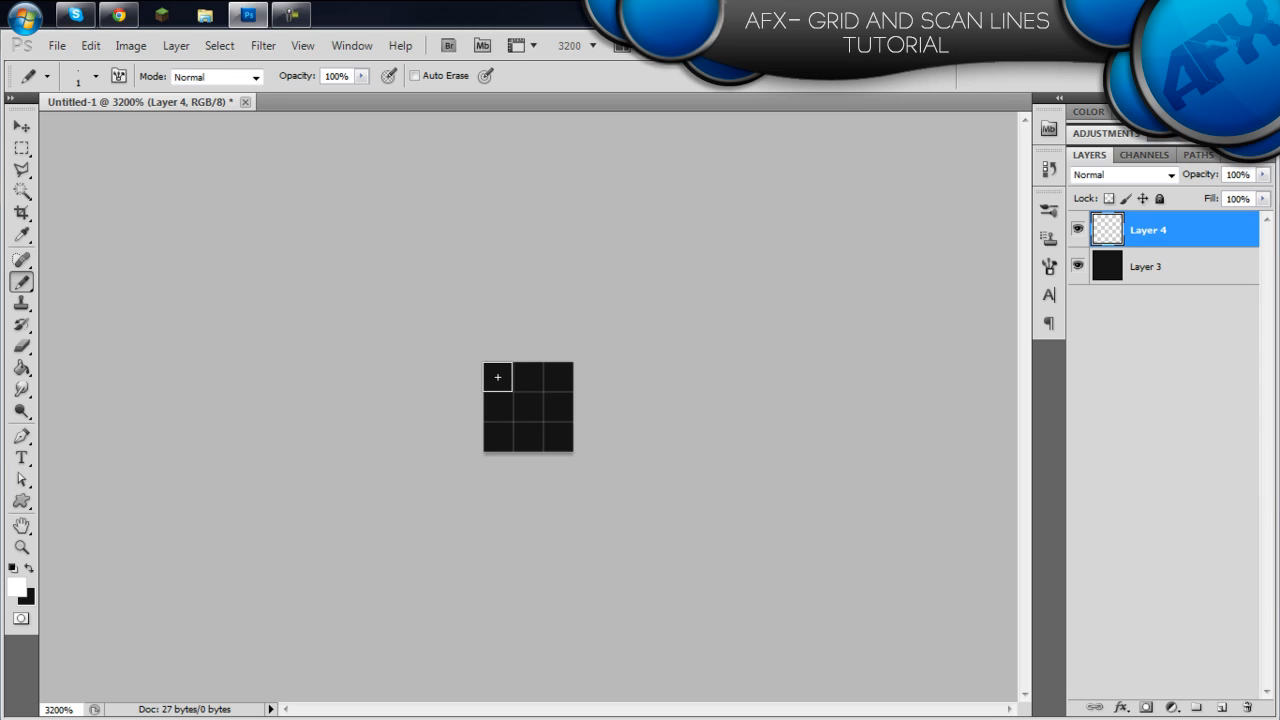
left_click(497, 377)
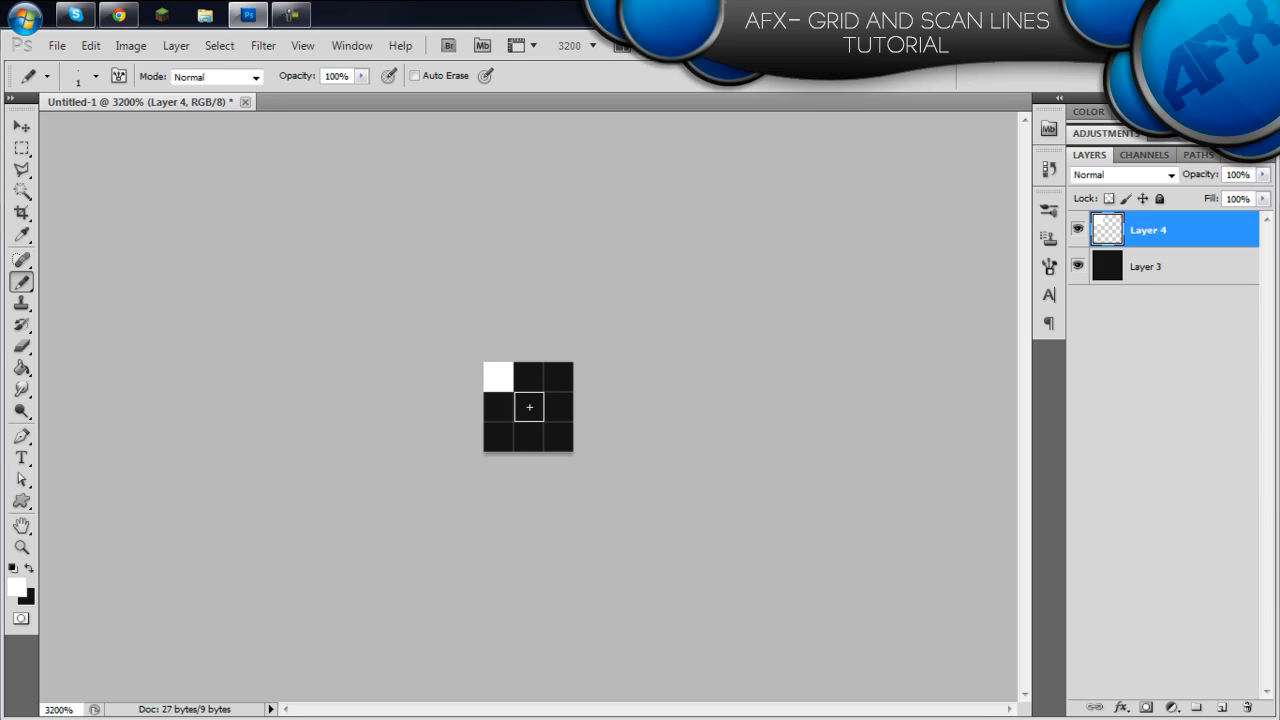
left_click(529, 406)
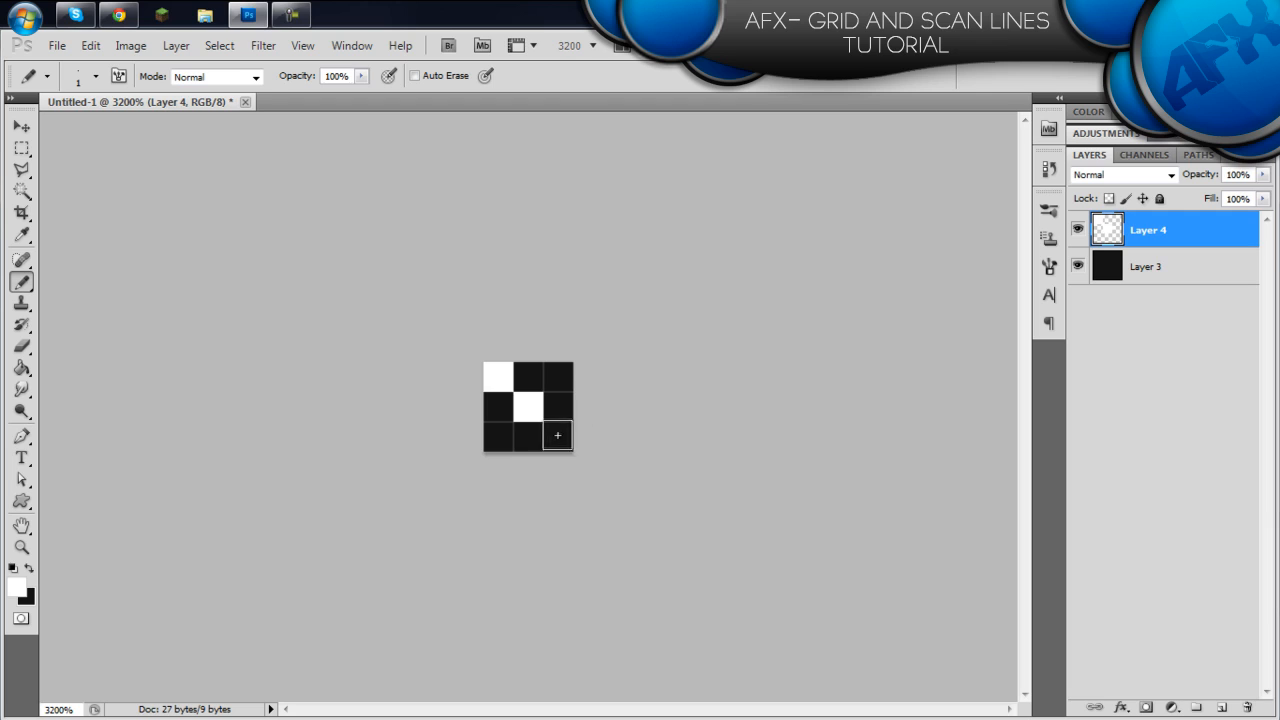
left_click(559, 436)
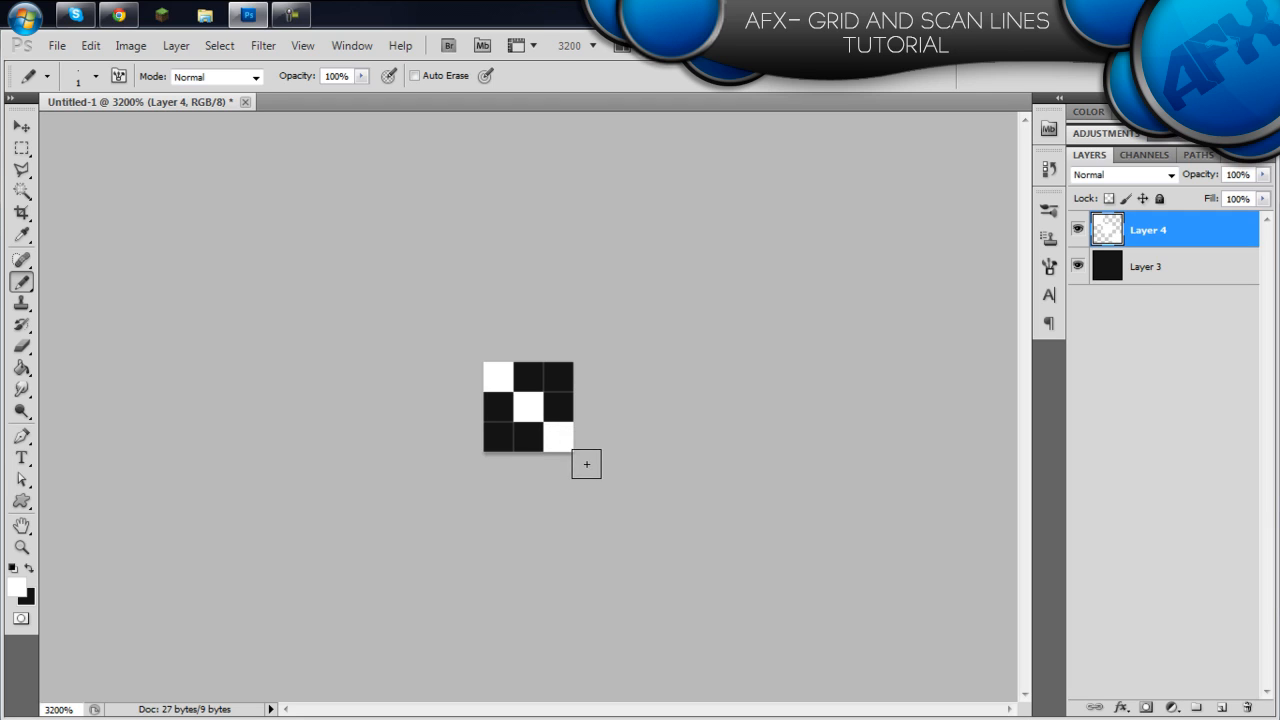
Step: Try the opposite white diagonal on a new layer with Layer 4 hidden, then delete it and show Layer 4 again
left_click(1078, 230)
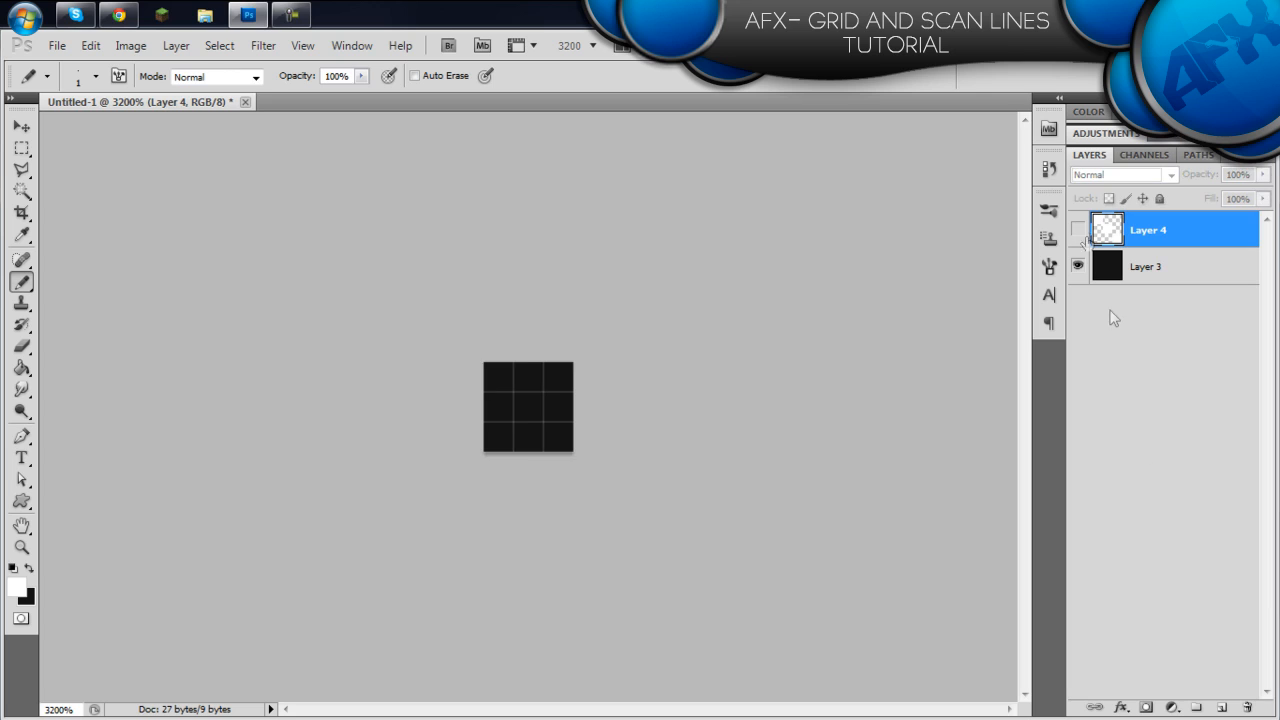
left_click(1221, 707)
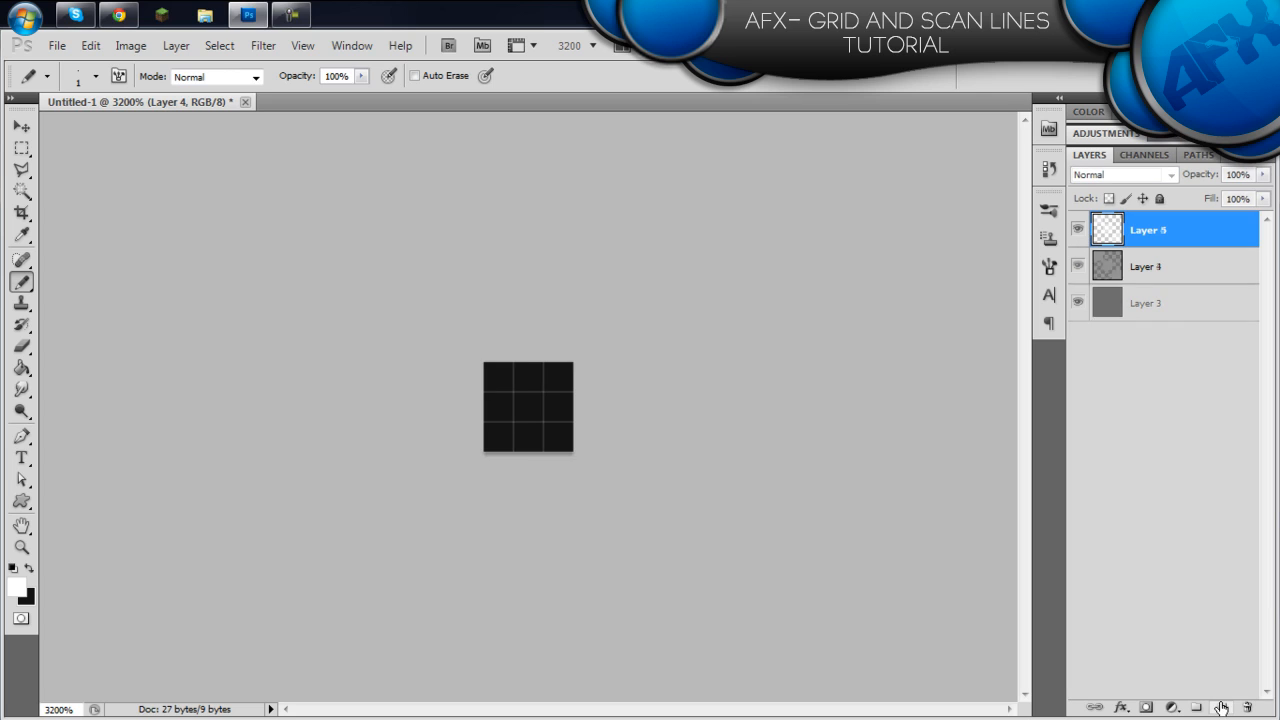
left_click(558, 378)
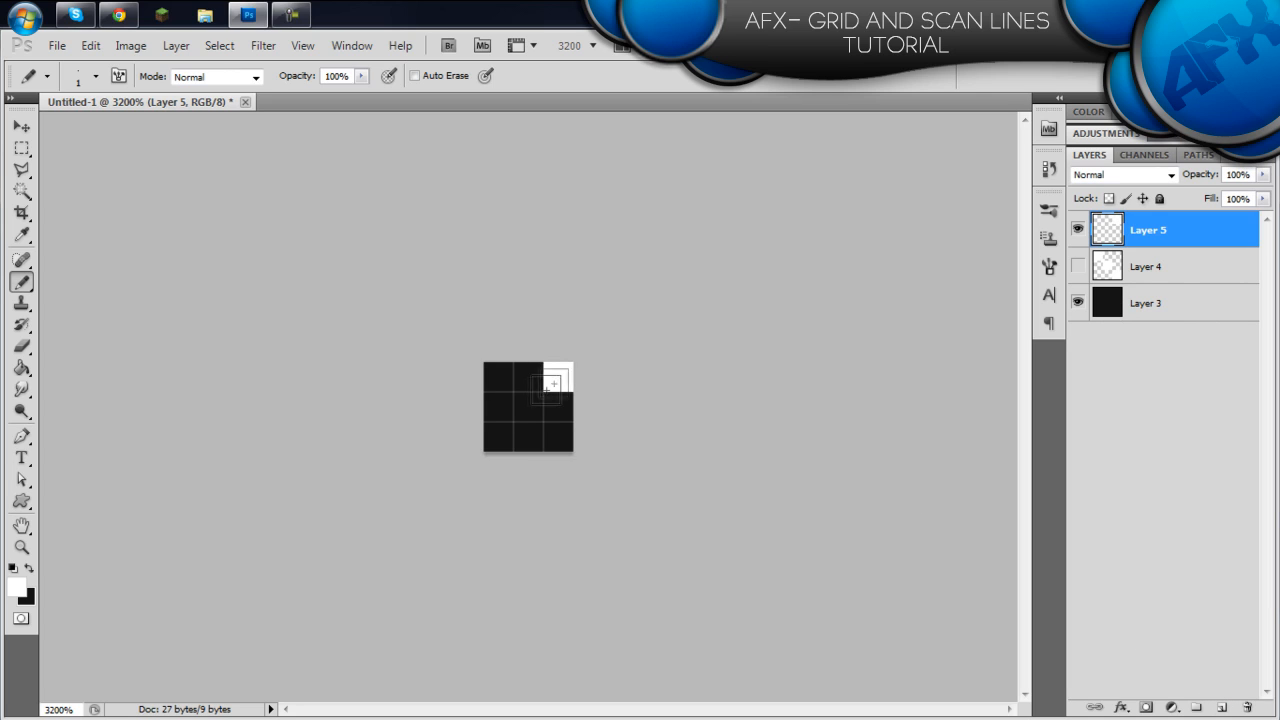
left_click(530, 405)
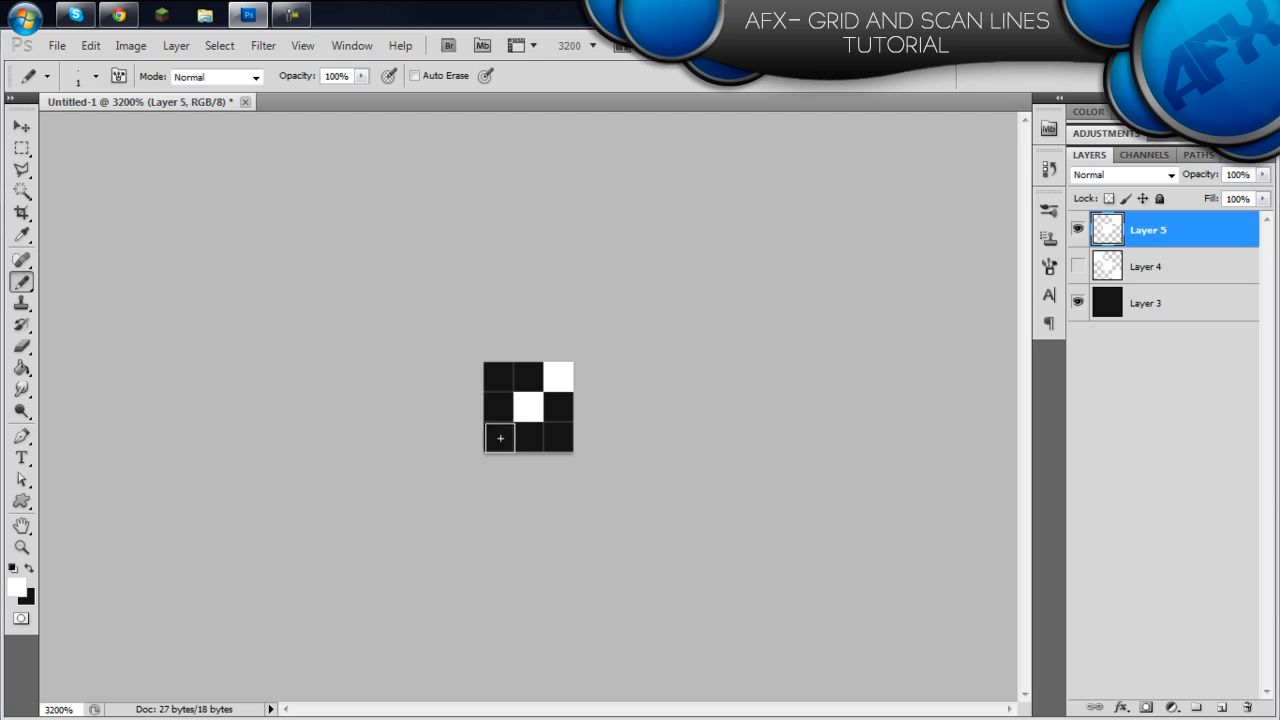
left_click(498, 436)
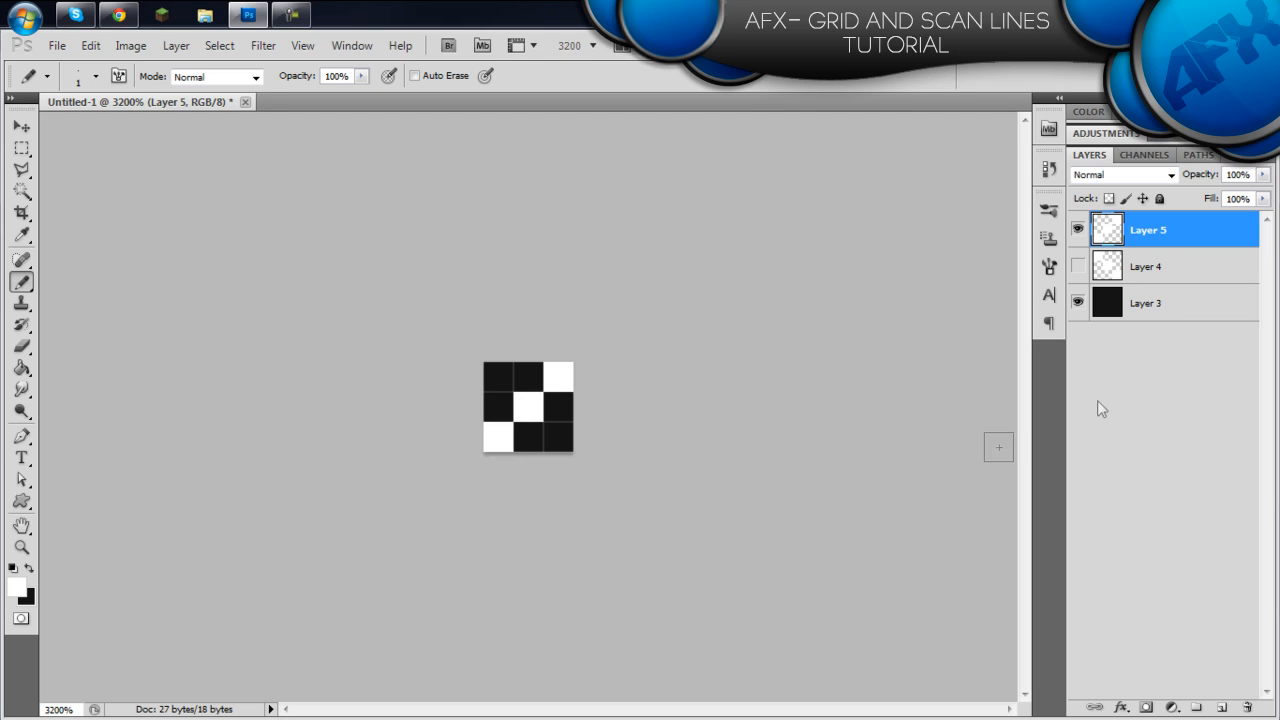
key("Delete")
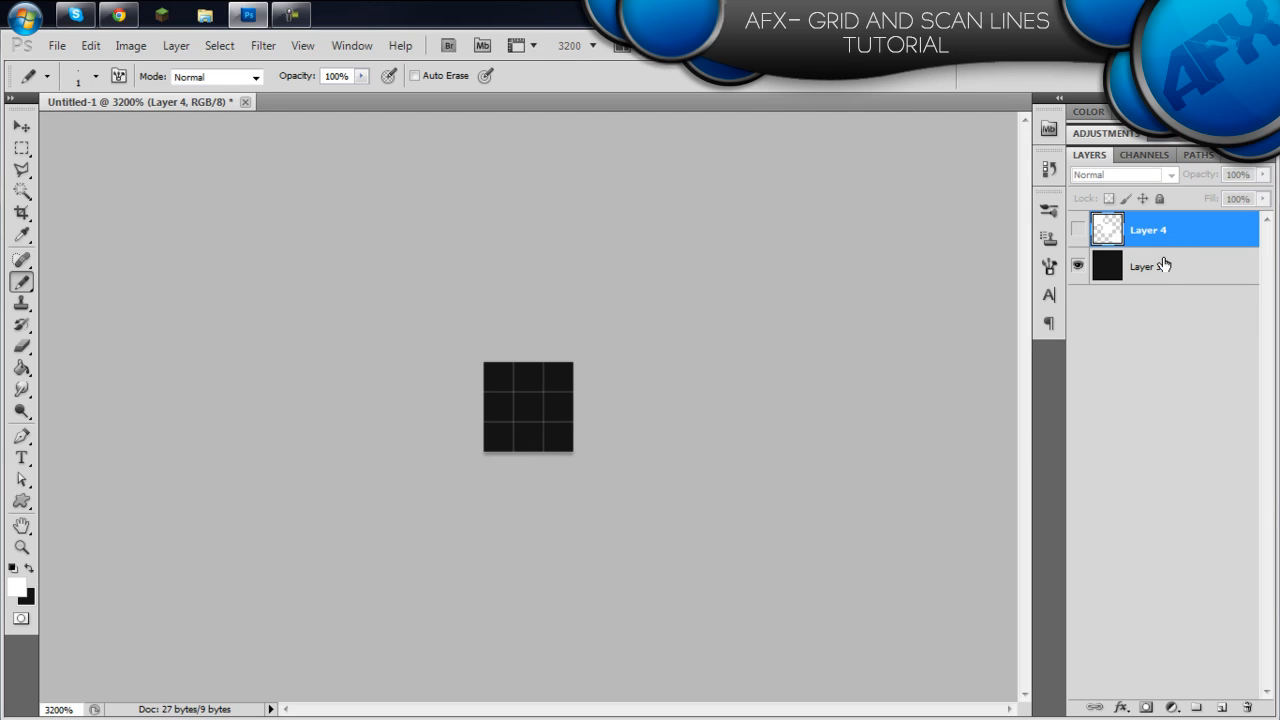
left_click(1077, 229)
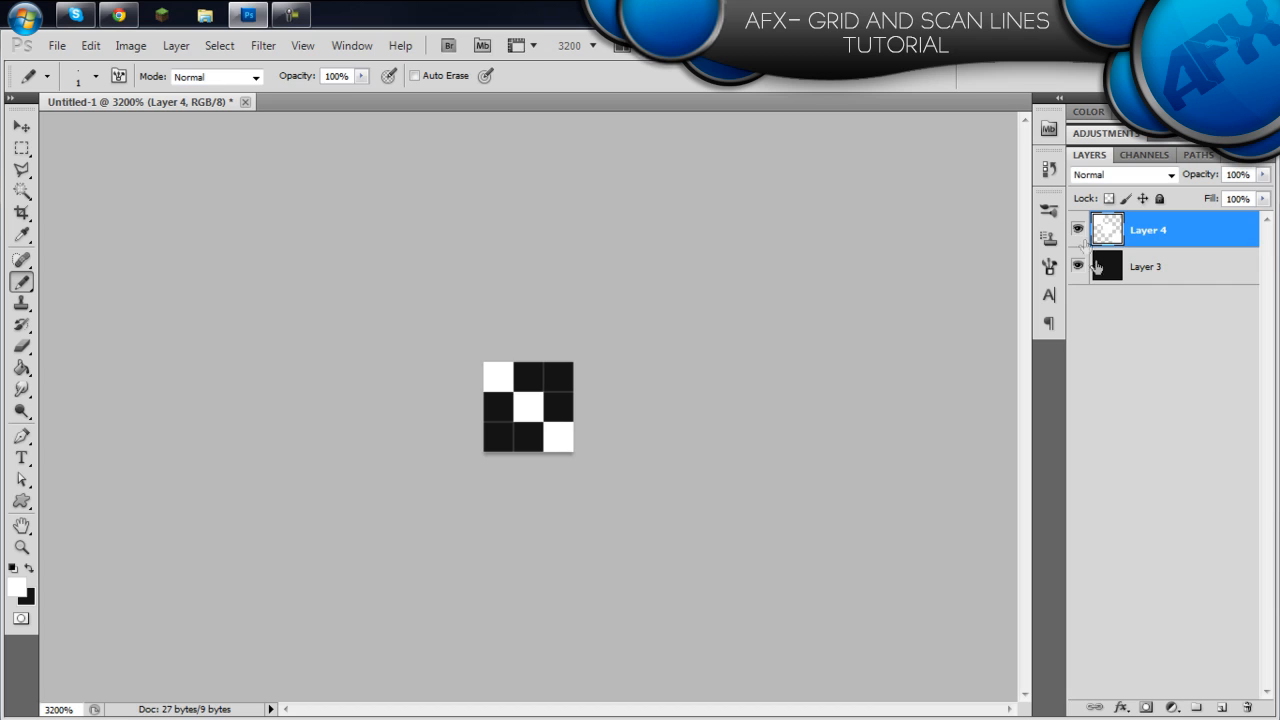
Step: Delete the black background layer beneath the white diagonal pixels
left_click(1159, 275)
key("Delete")
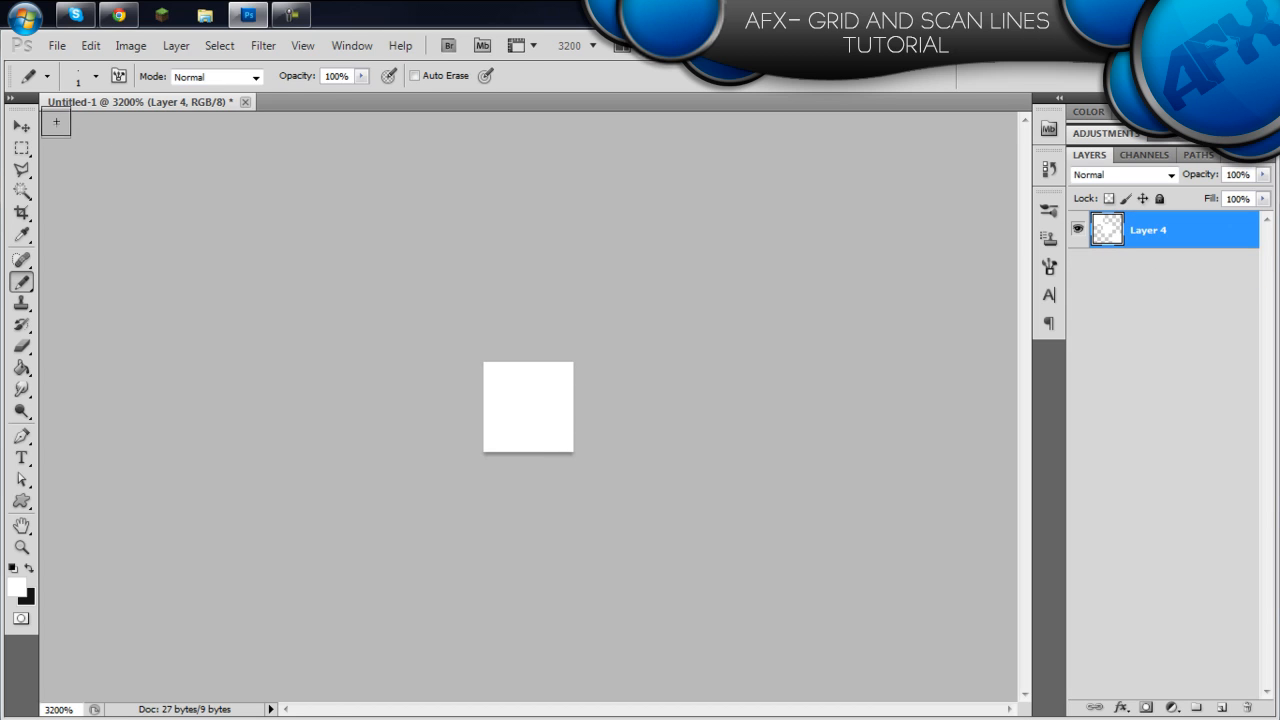
left_click(89, 46)
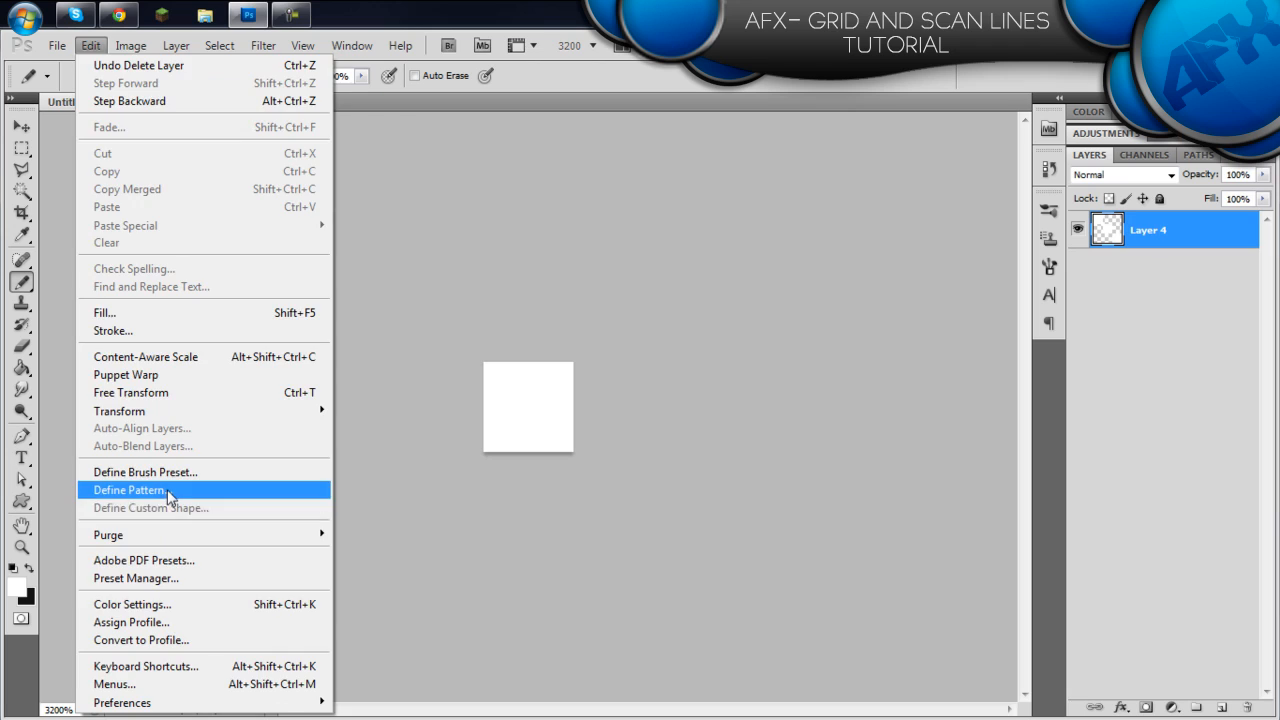
left_click(135, 490)
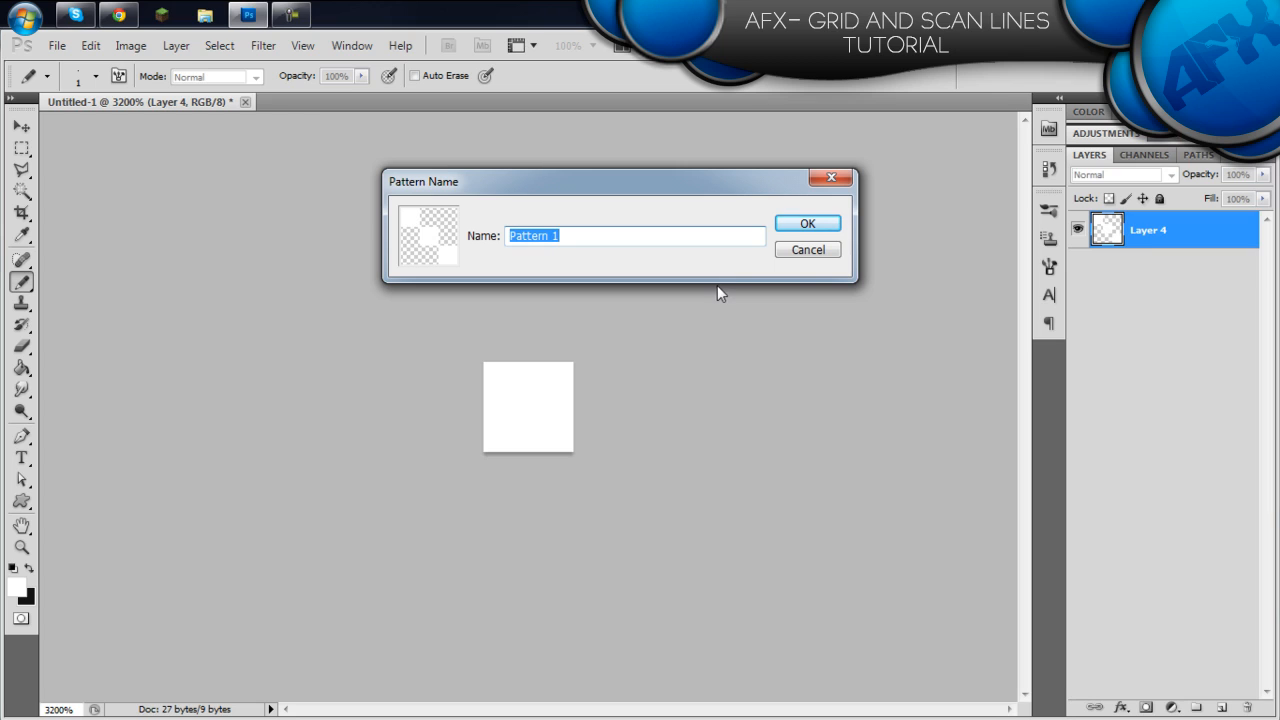
left_click(819, 253)
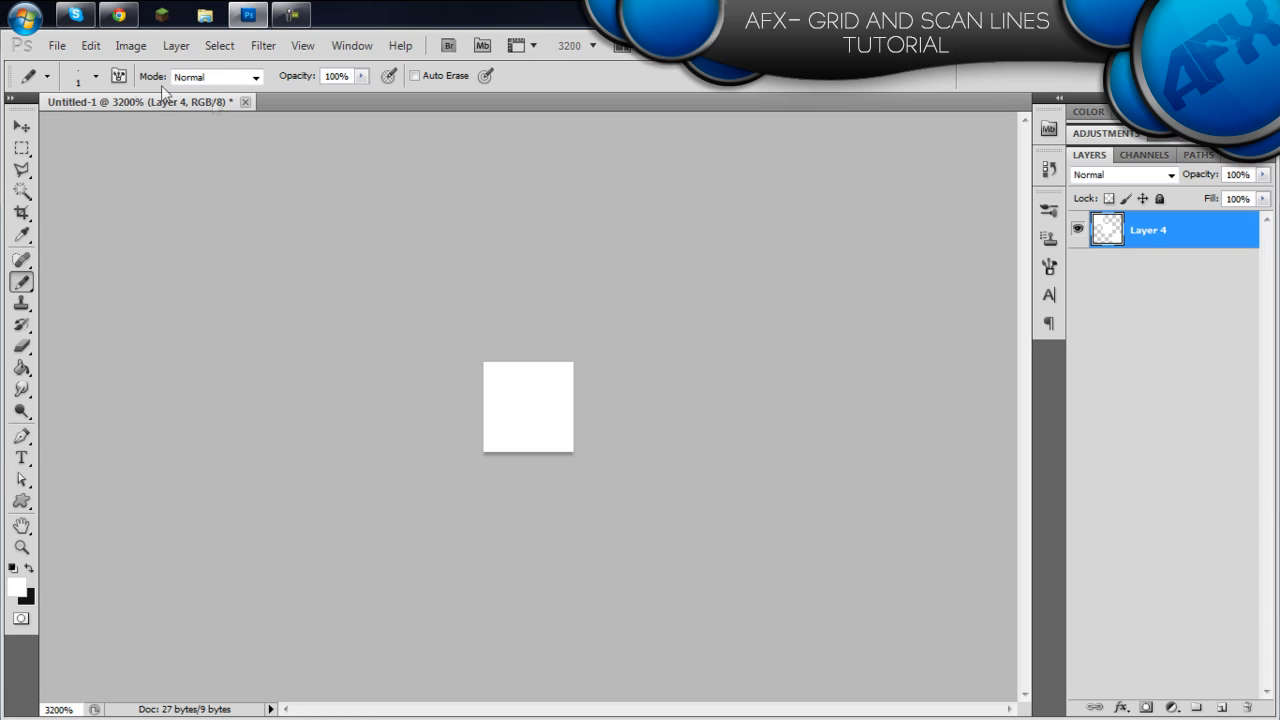
Step: Create a new 8 × 8 pixel RGB document at 72 pixels/inch with transparent background contents
left_click(57, 47)
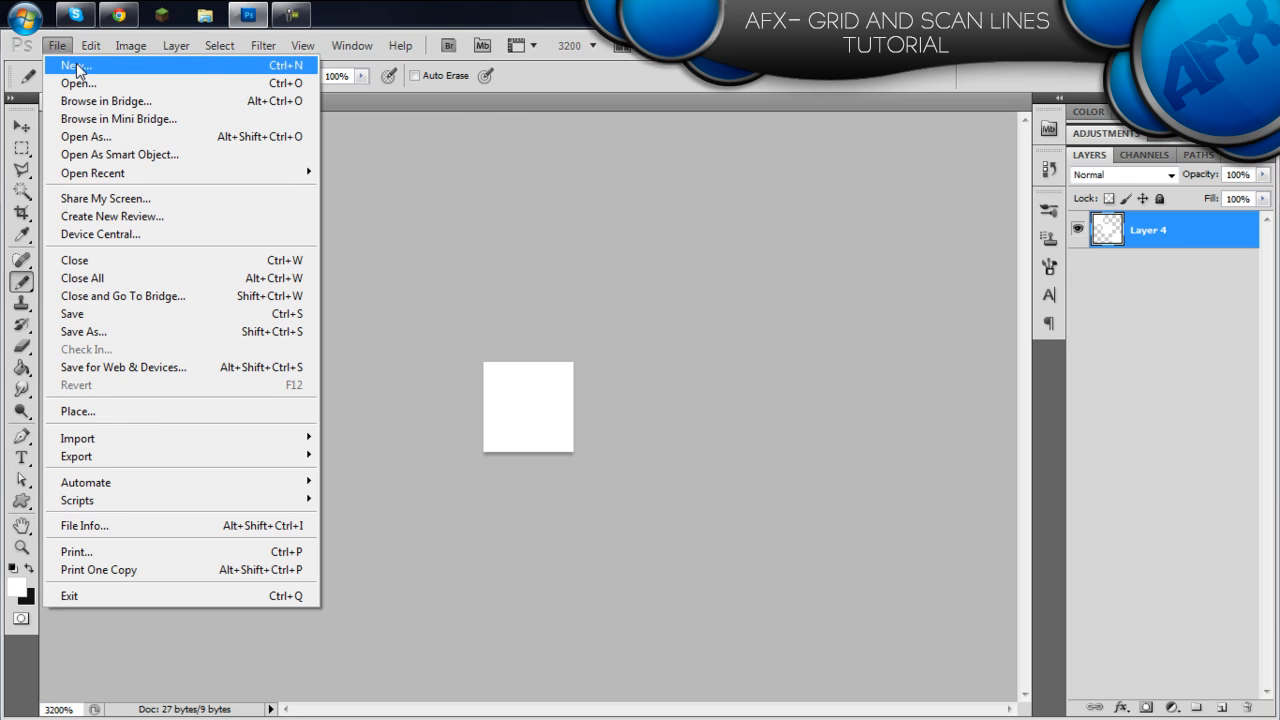
left_click(77, 66)
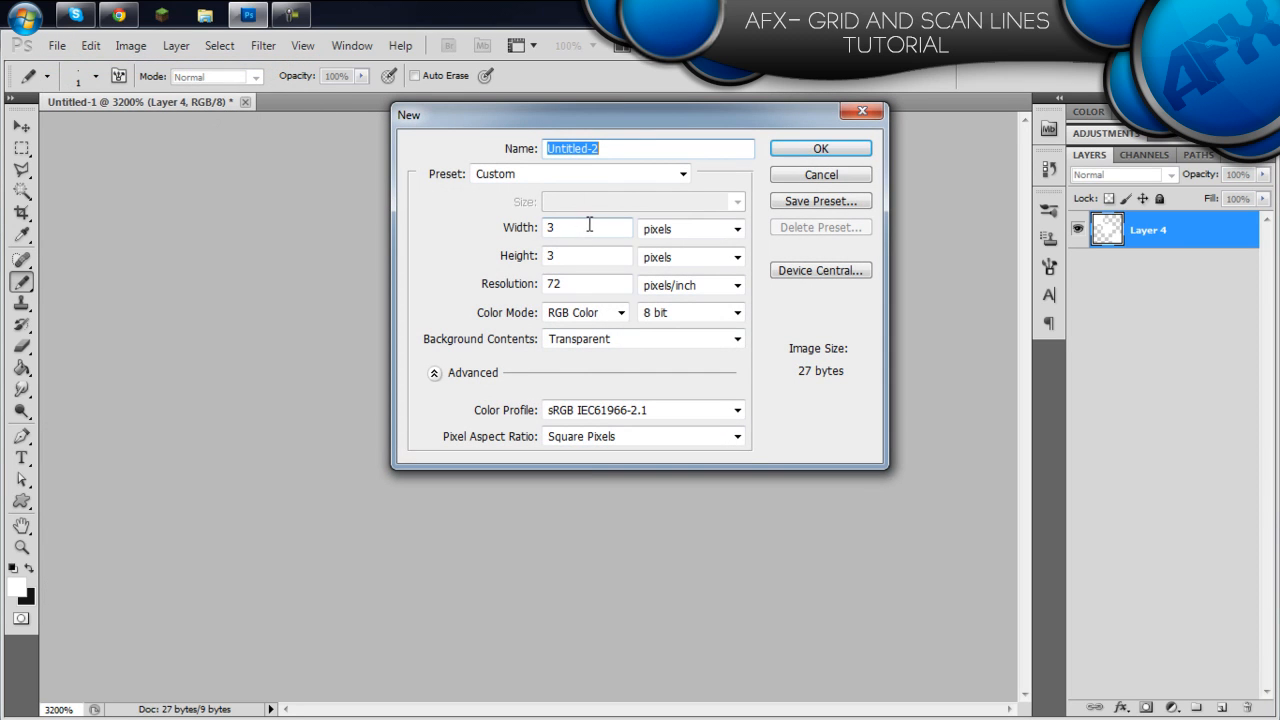
left_click(589, 224)
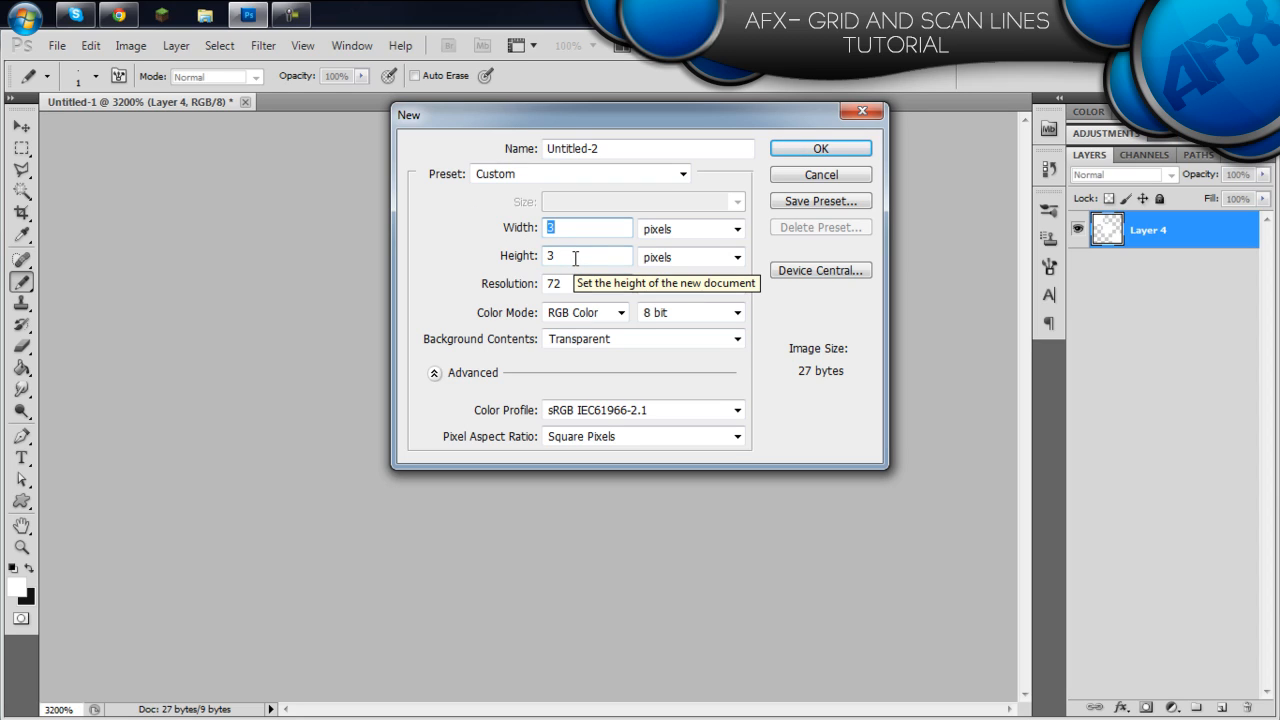
type("8")
key("Tab")
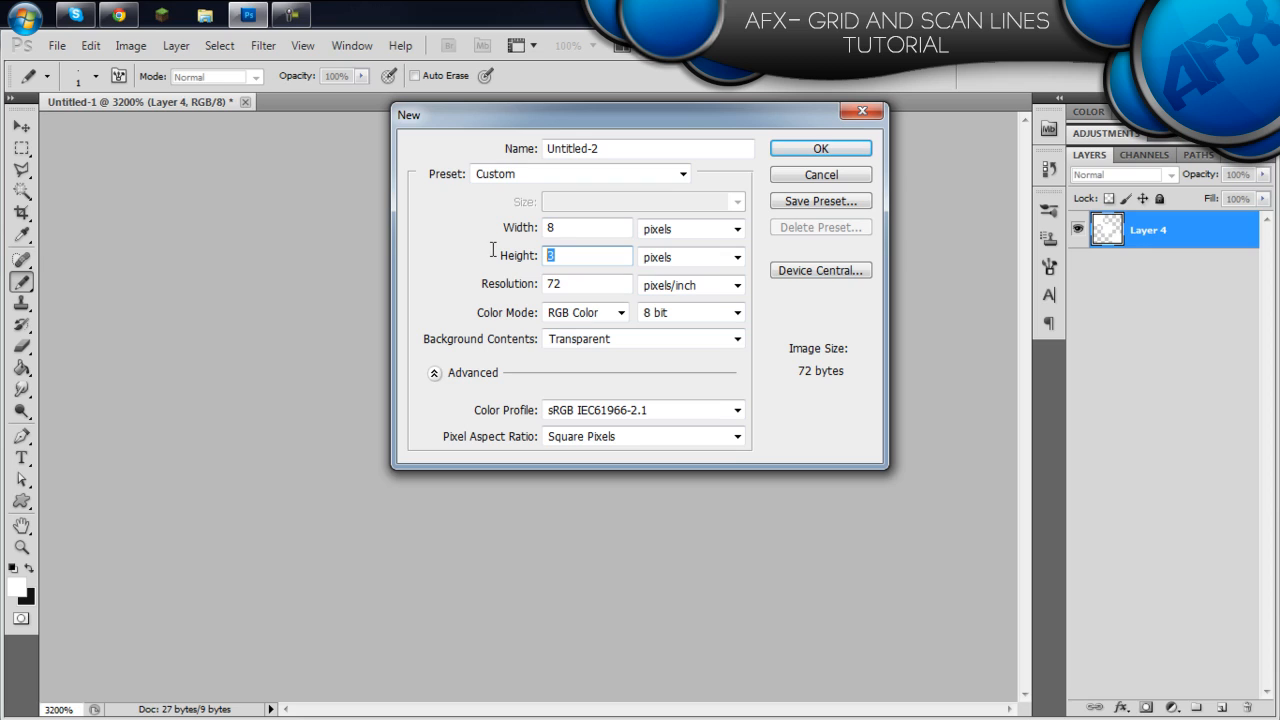
type("8")
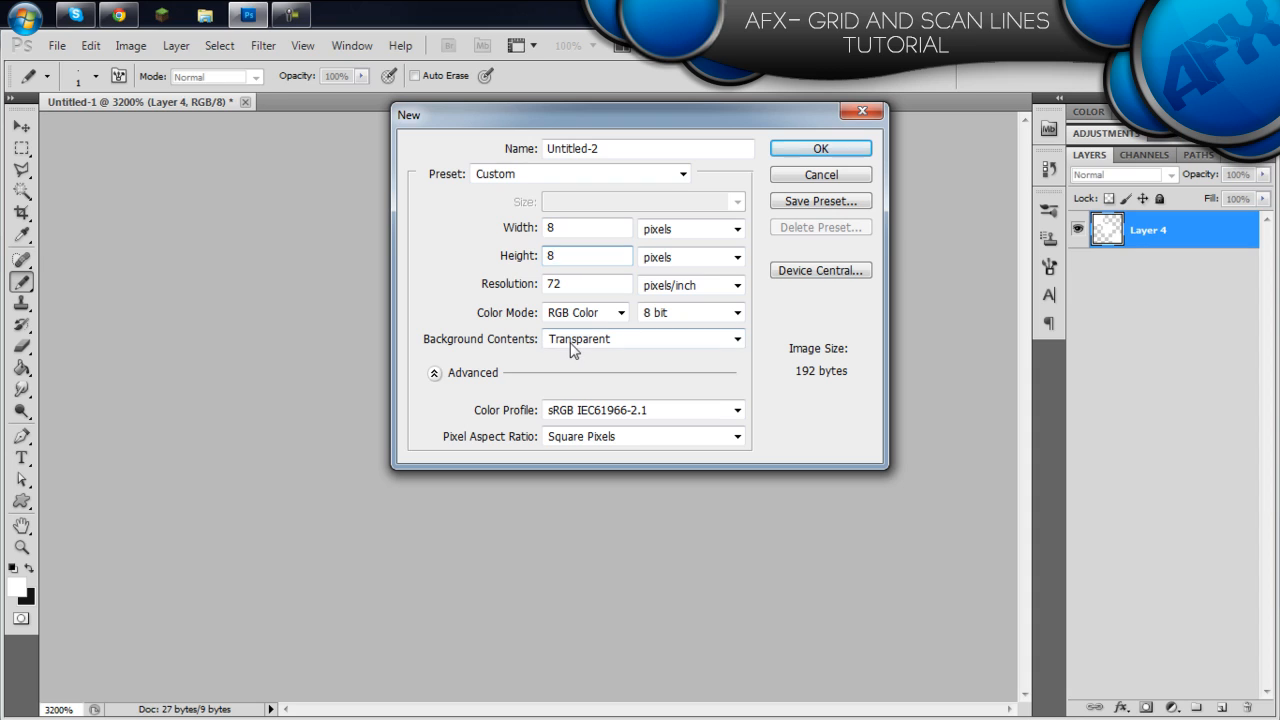
left_click(806, 146)
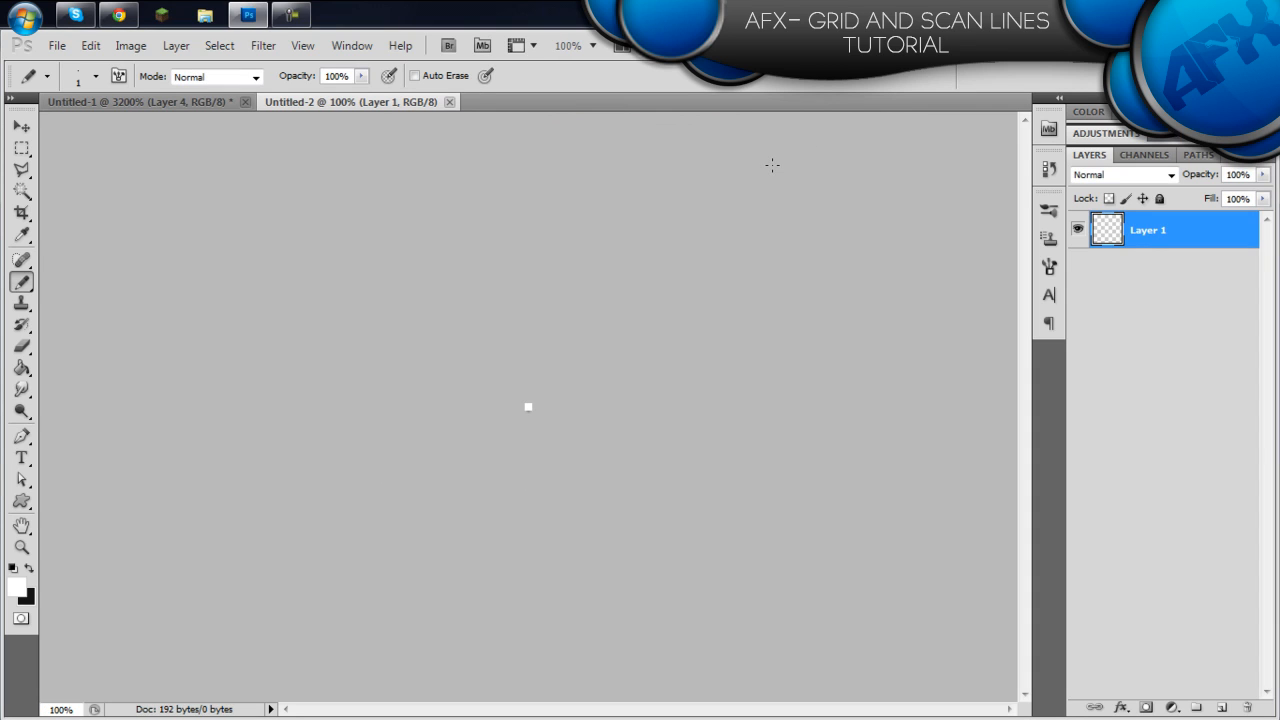
Step: Make black the foreground colour, try filling the entire new canvas with the Paint Bucket, and undo that fill
key("ctrl+plus")
key("ctrl+plus")
key("ctrl+plus")
key("ctrl+plus")
key("ctrl+plus")
key("ctrl+plus")
key("ctrl+plus")
key("ctrl+plus")
key("ctrl+plus")
key("ctrl+plus")
left_click(28, 568)
left_click(21, 368)
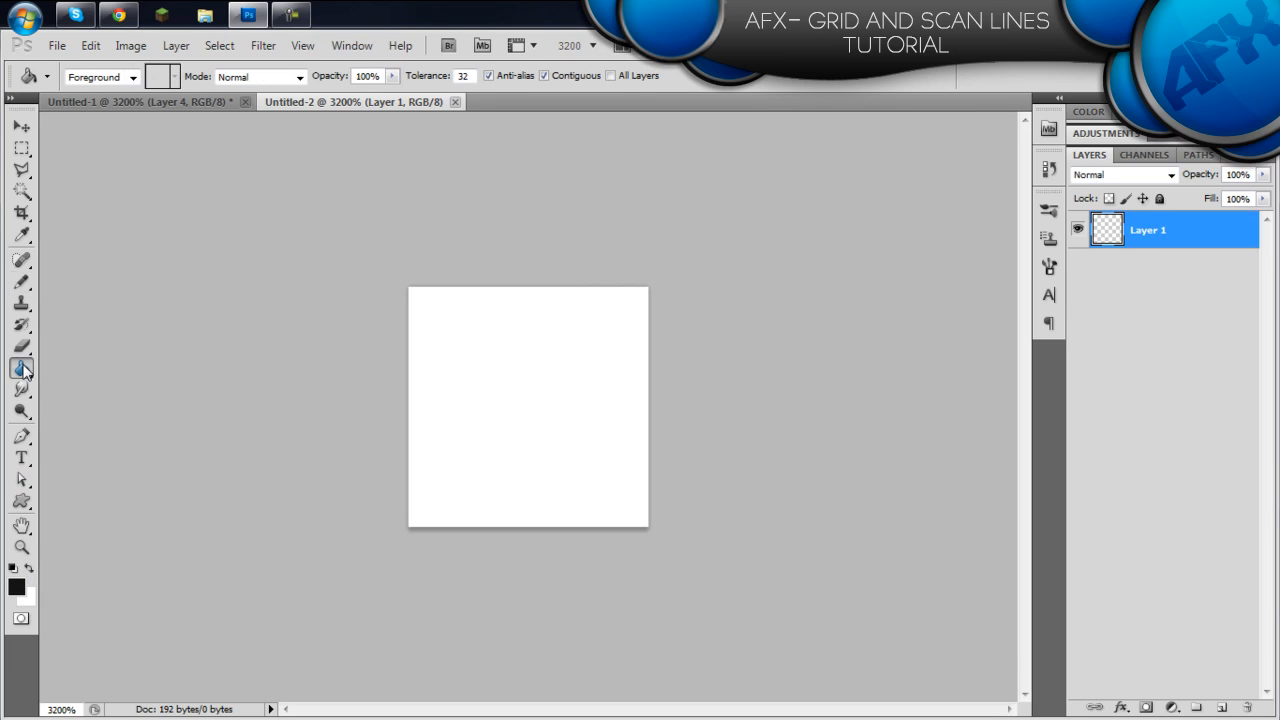
left_click(505, 378)
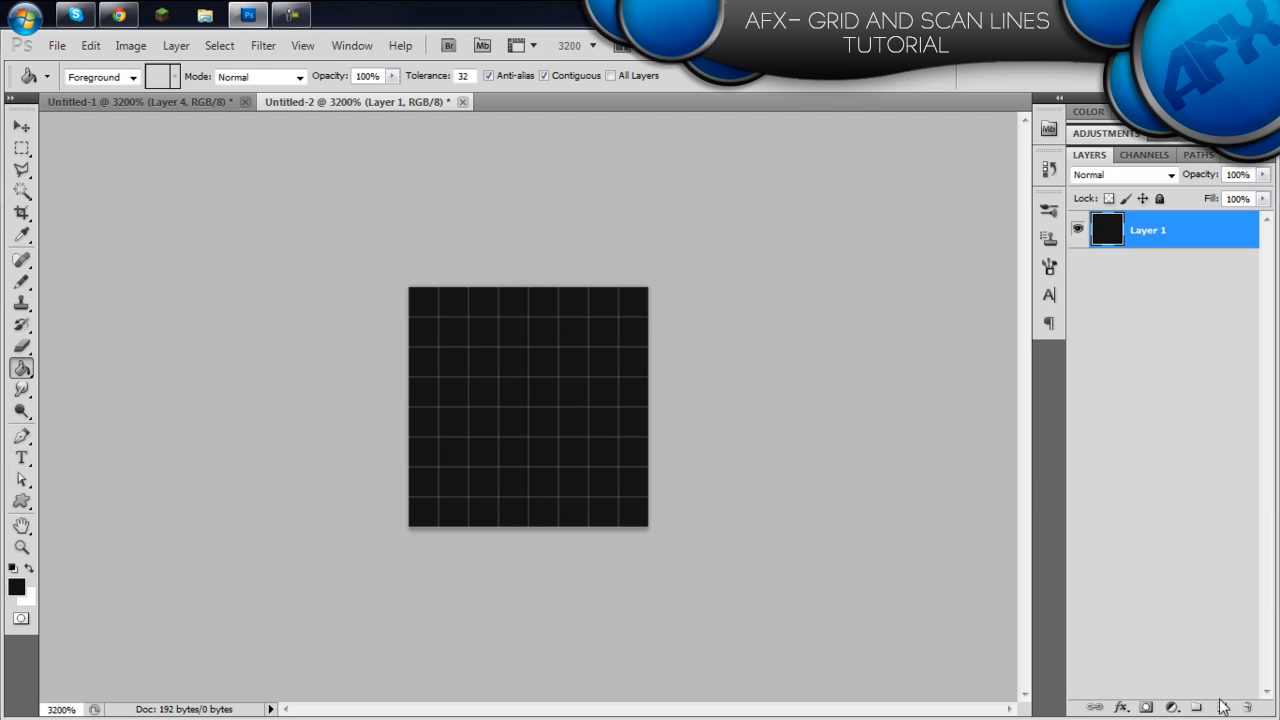
key("ctrl+z")
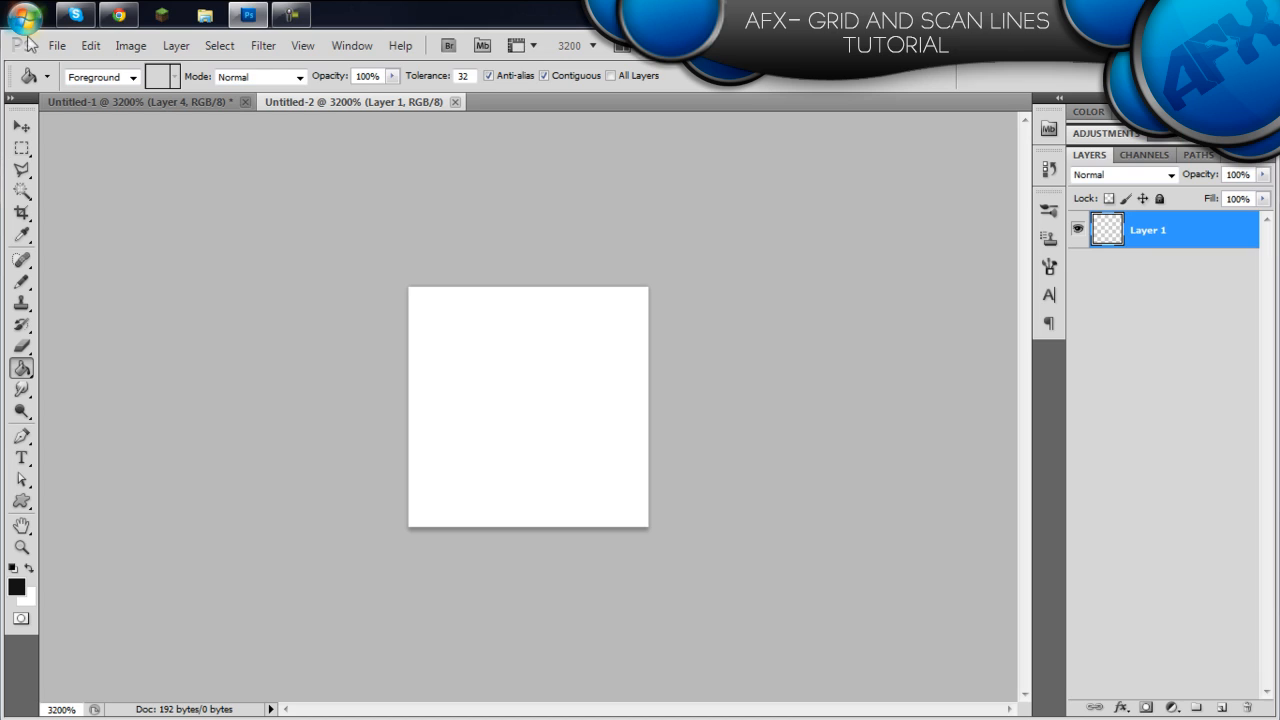
Step: Fill a 7 × 7 pixel selection from the canvas's top-left corner with black, leaving the right column and bottom row empty, and deselect
left_click(22, 149)
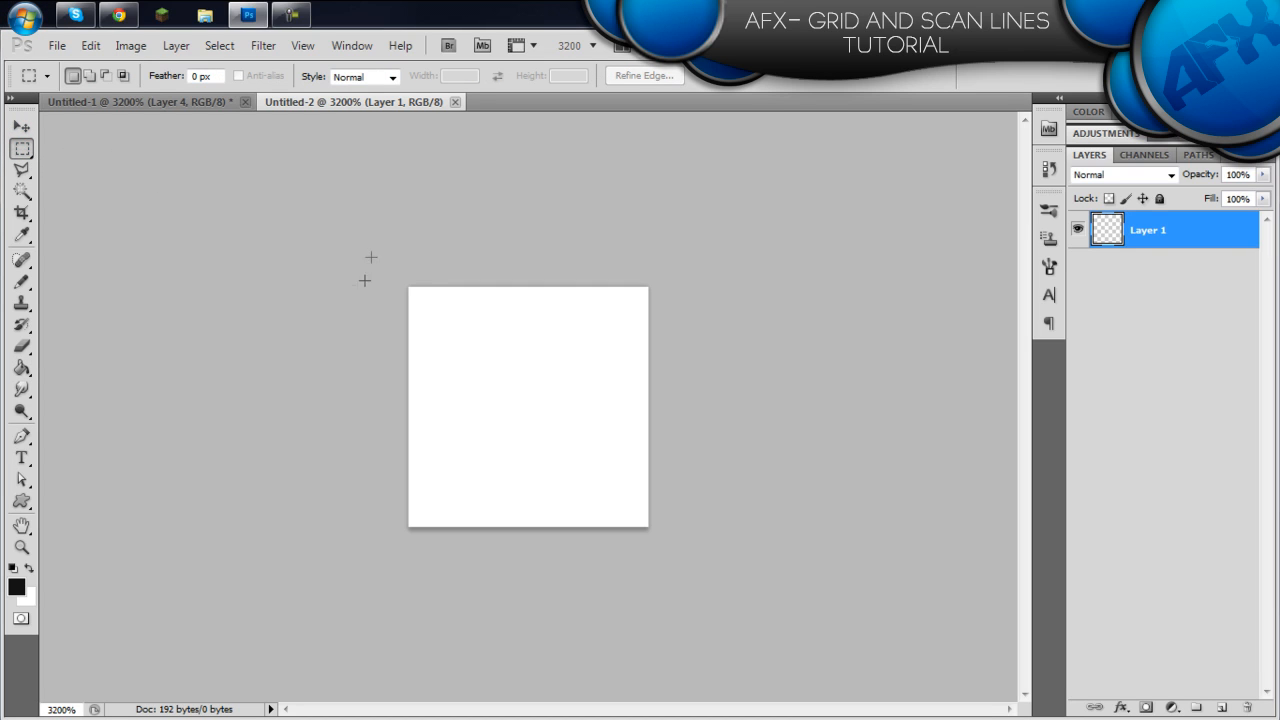
left_click_drag(430, 318, 603, 494)
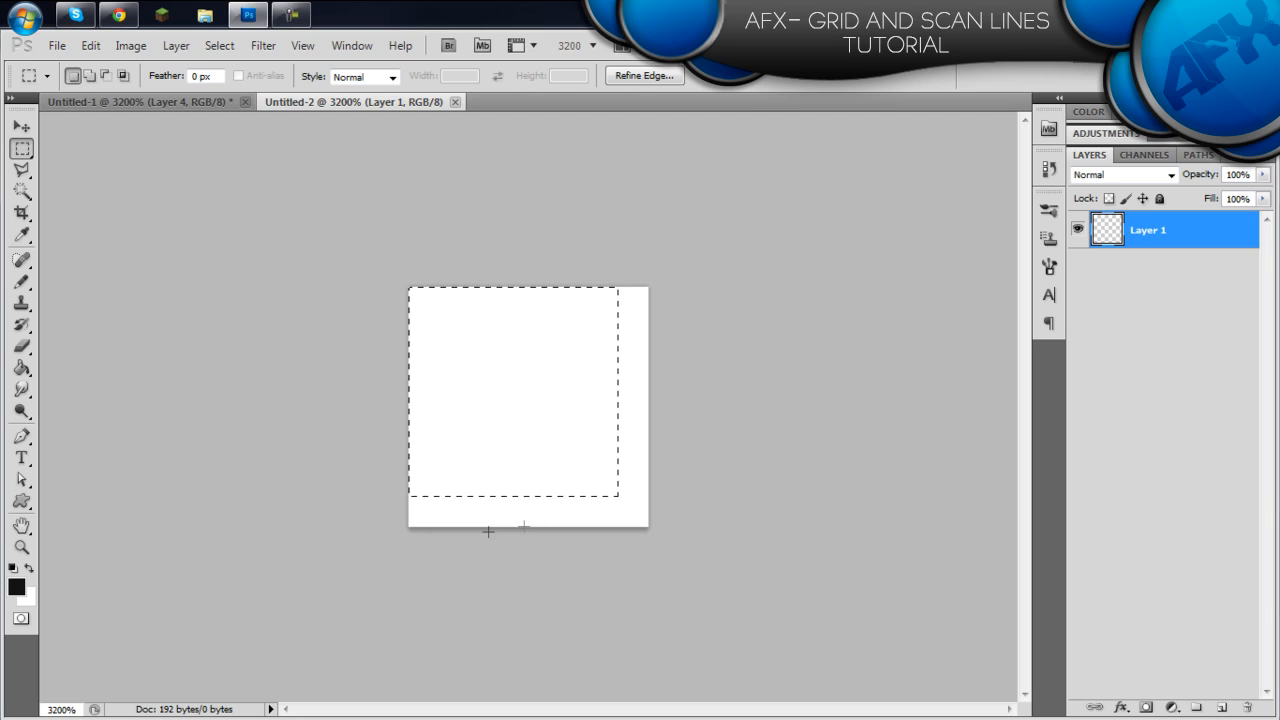
left_click(18, 370)
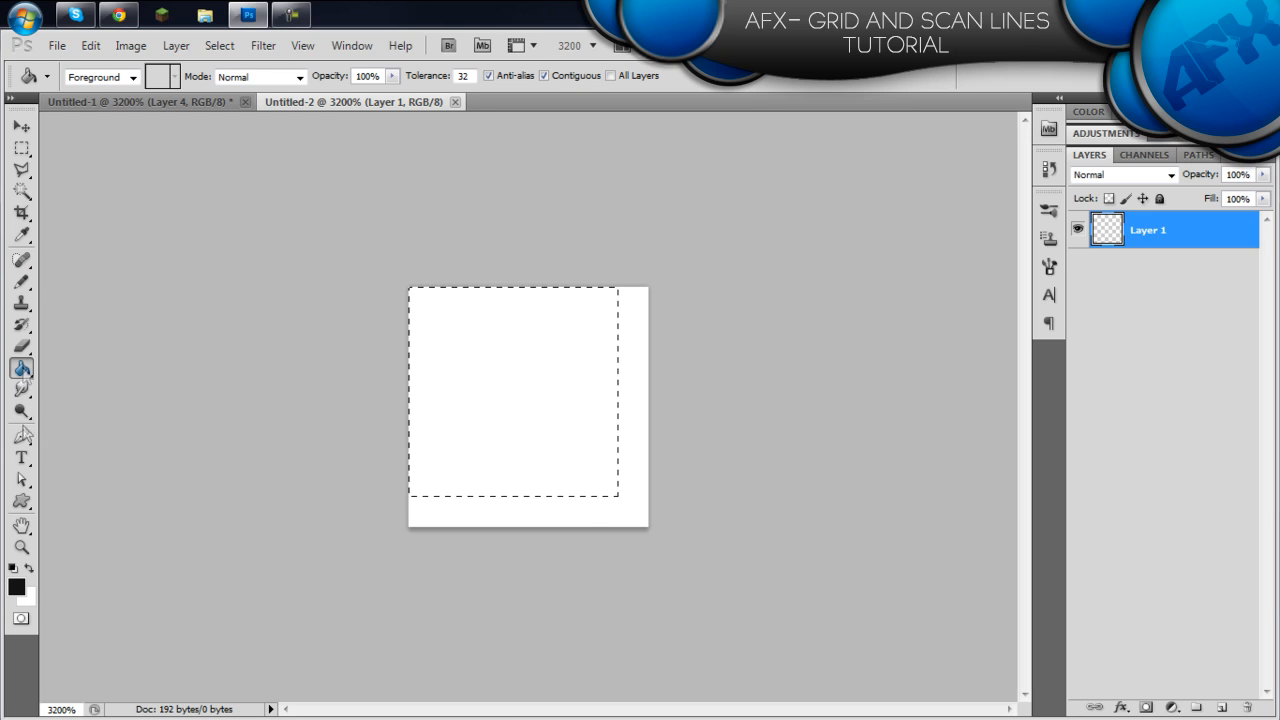
left_click(518, 381)
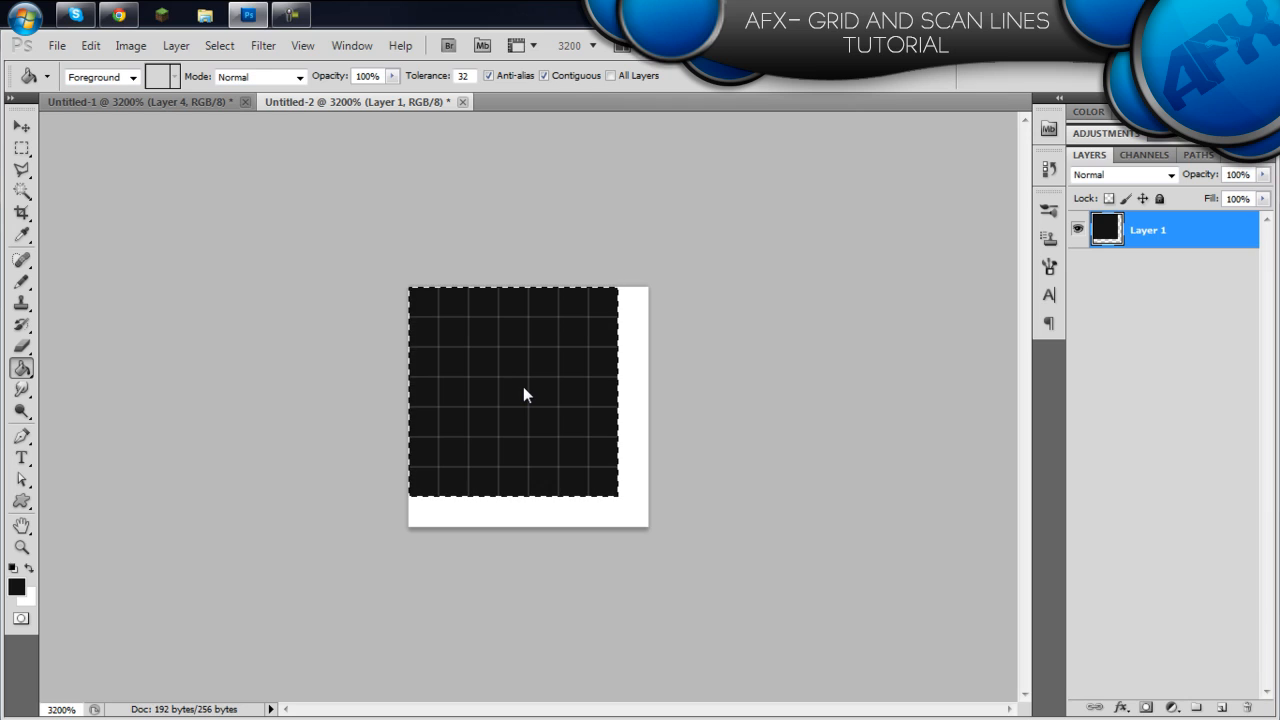
key("ctrl+d")
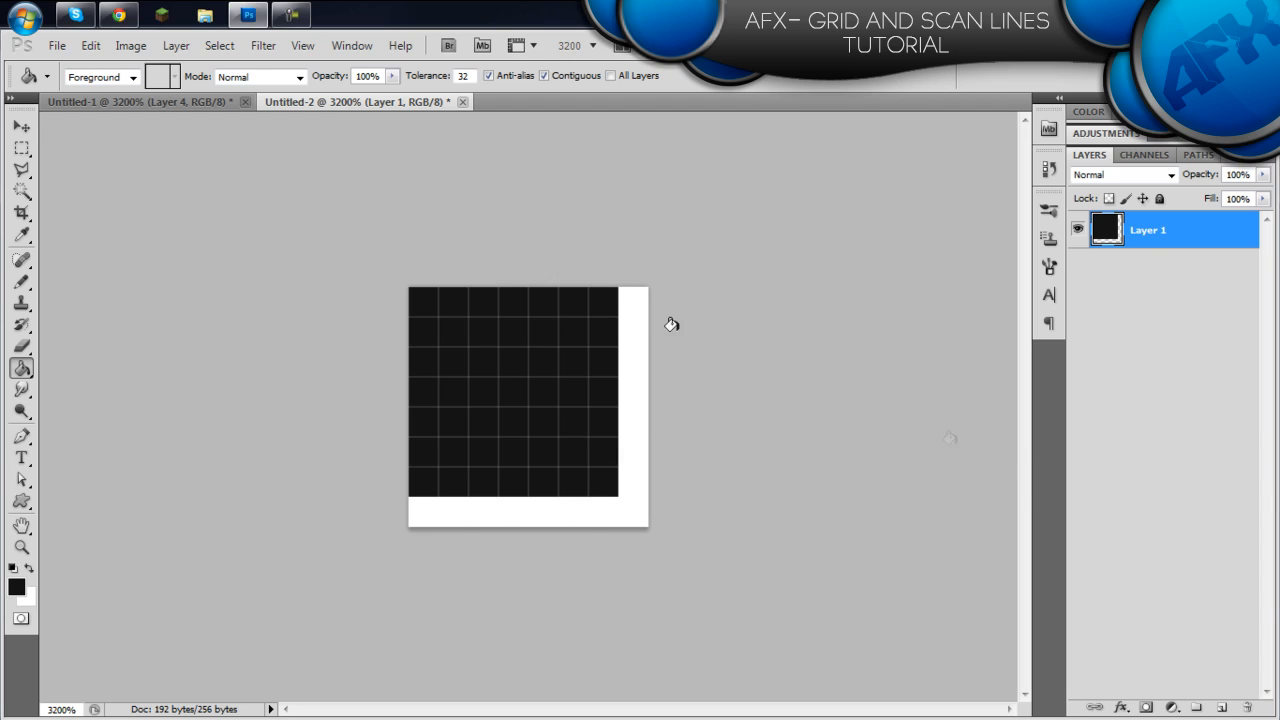
left_click(95, 45)
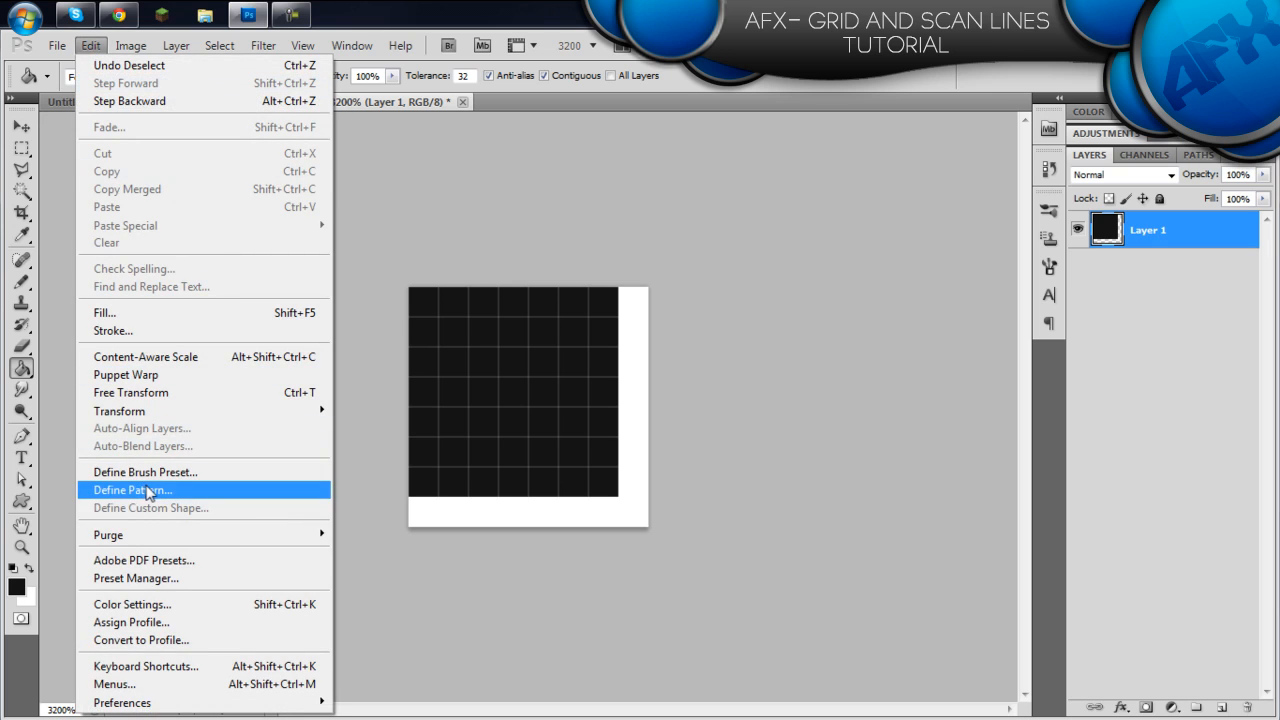
left_click(140, 489)
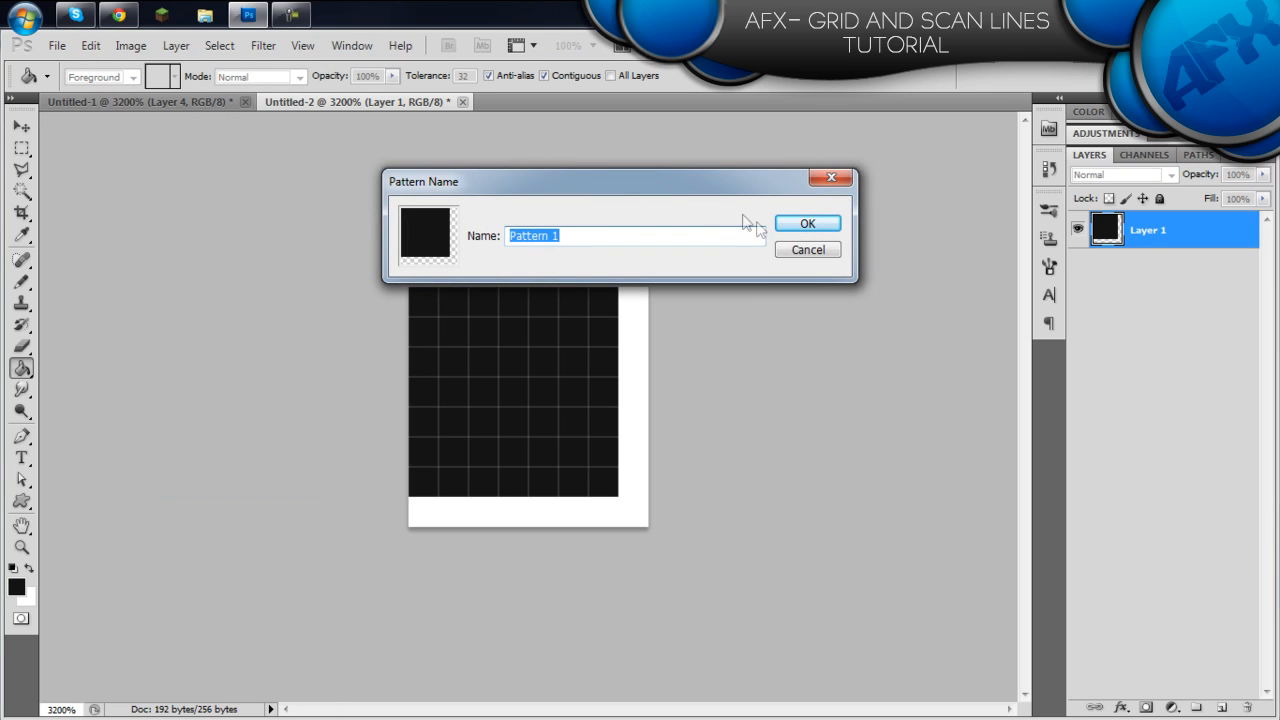
left_click(803, 252)
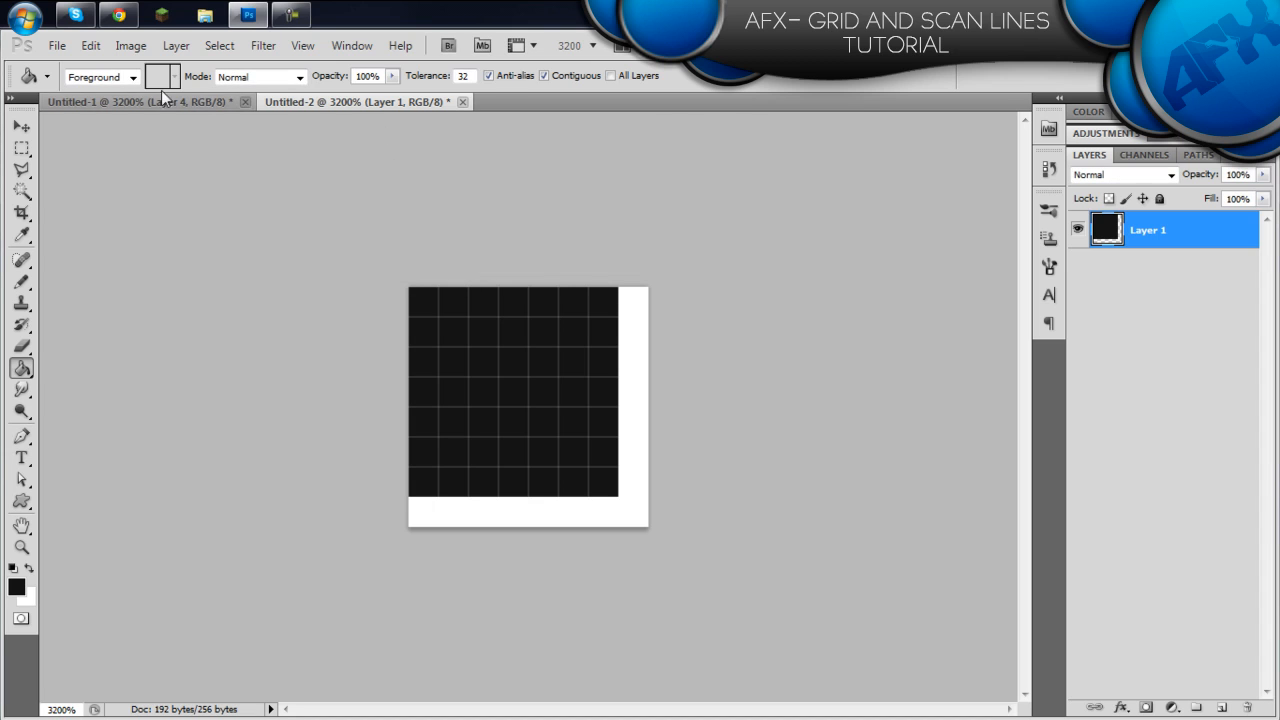
Step: Open the Two Box Shaped PSD from the normal backgrounds folder within Templates in the Pictures library
left_click(57, 45)
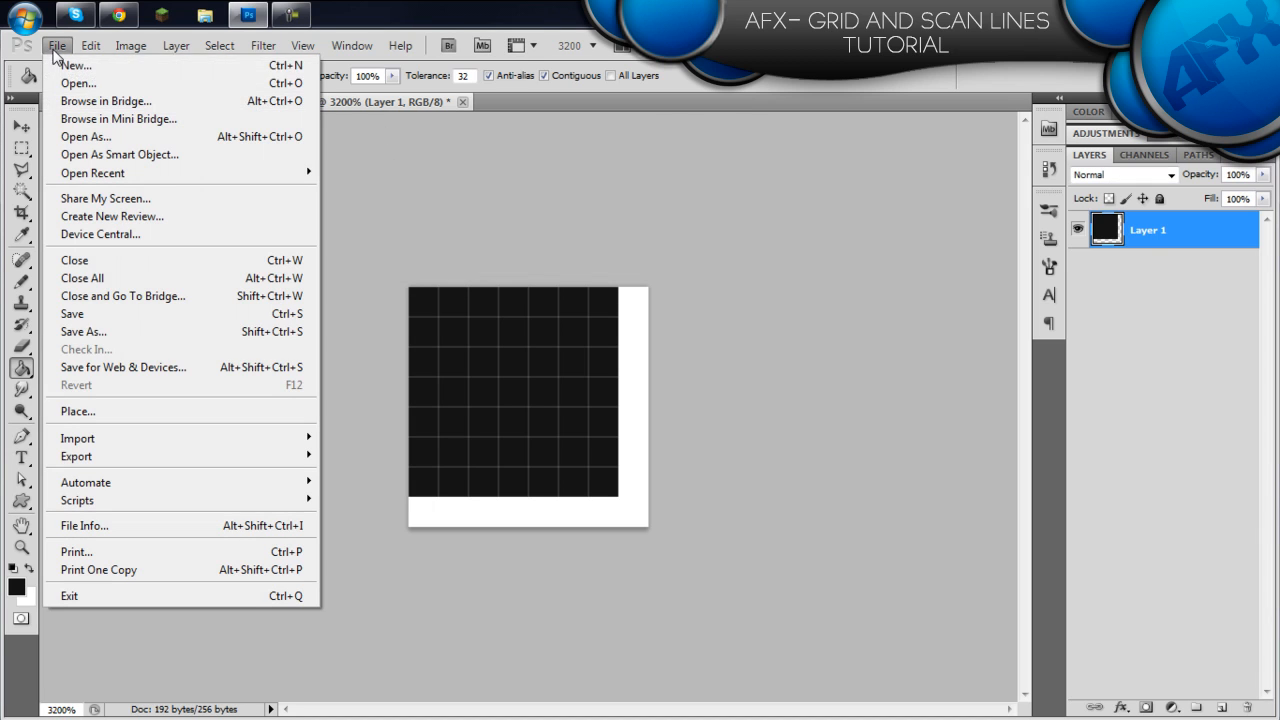
left_click(104, 85)
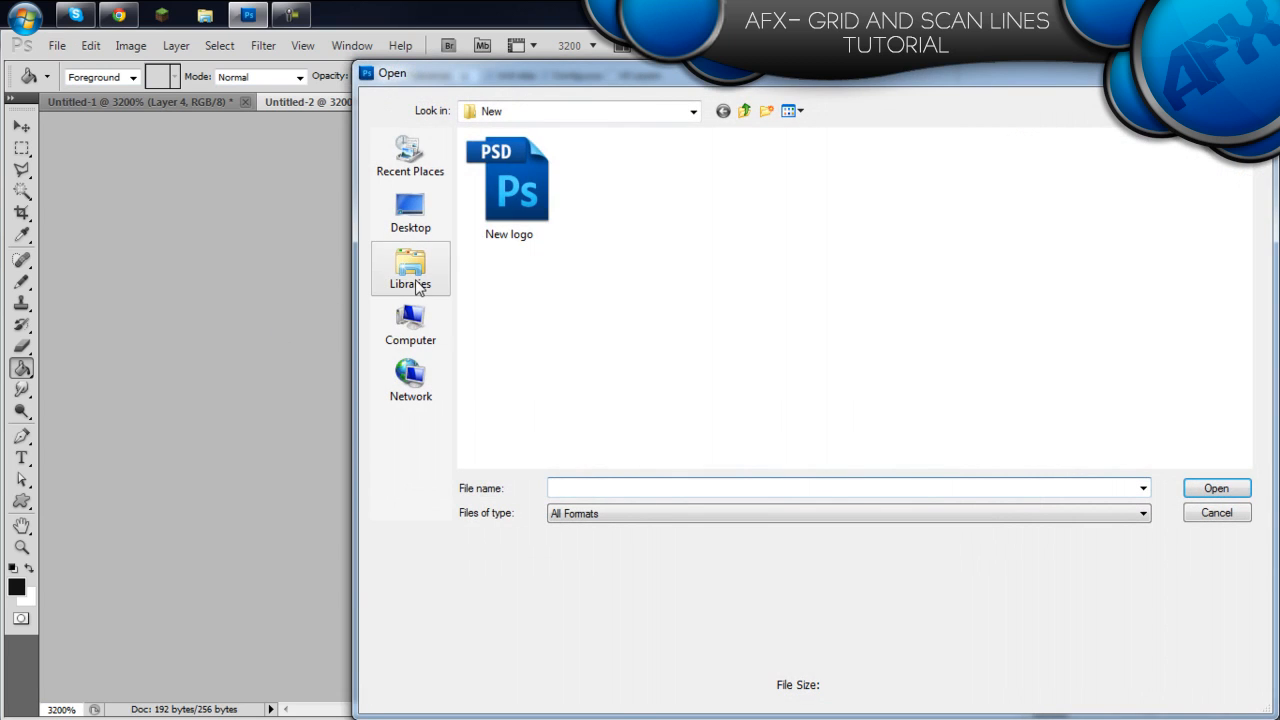
left_click(418, 288)
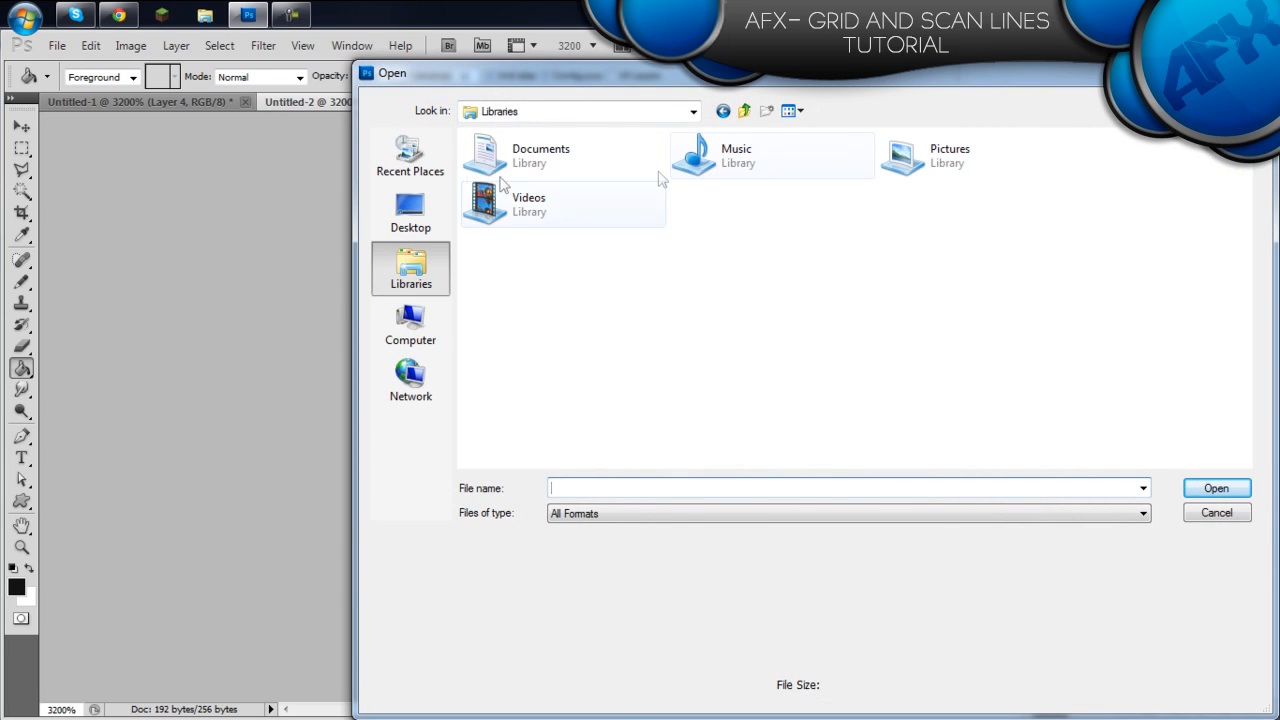
left_click(940, 164)
double_click(977, 163)
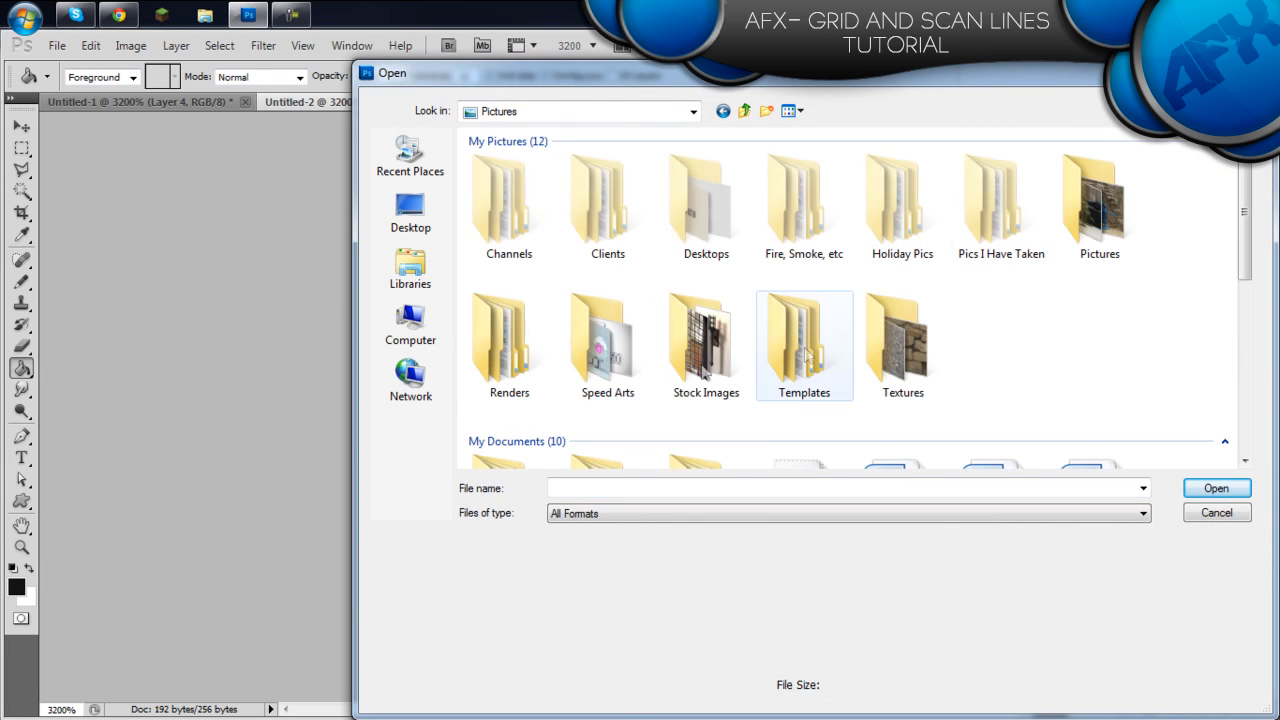
left_click(797, 352)
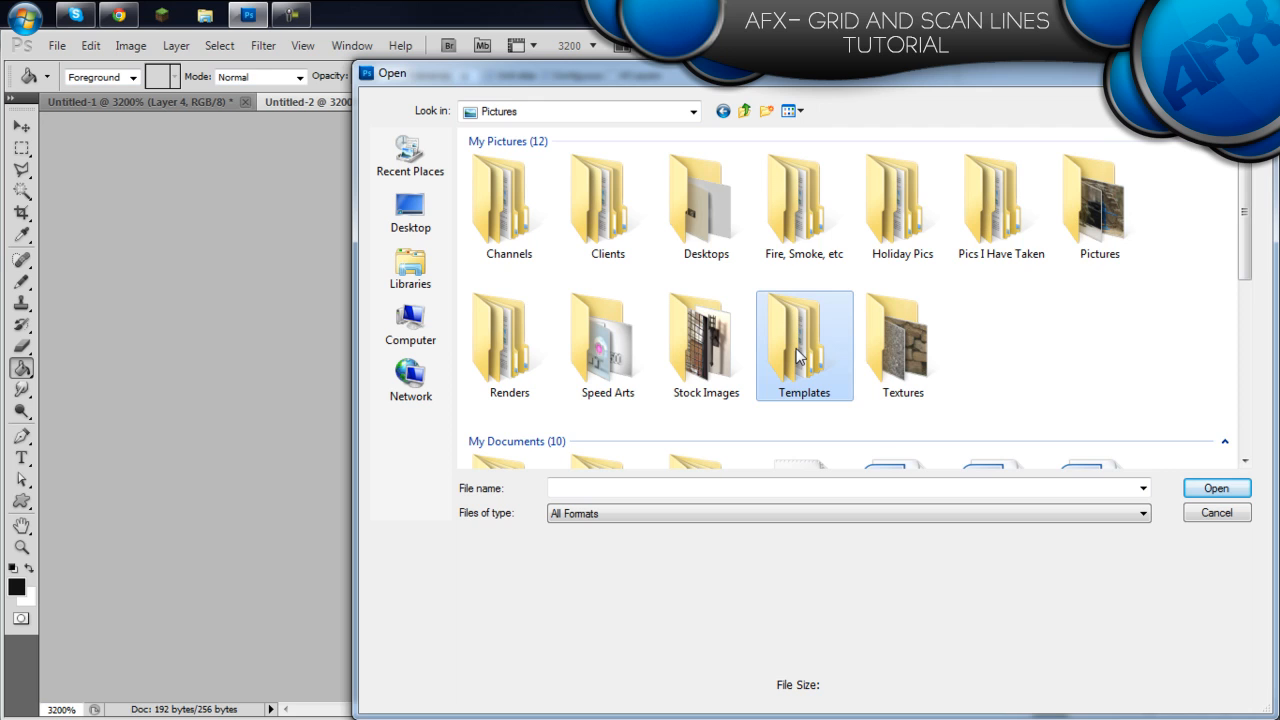
double_click(797, 352)
left_click(543, 236)
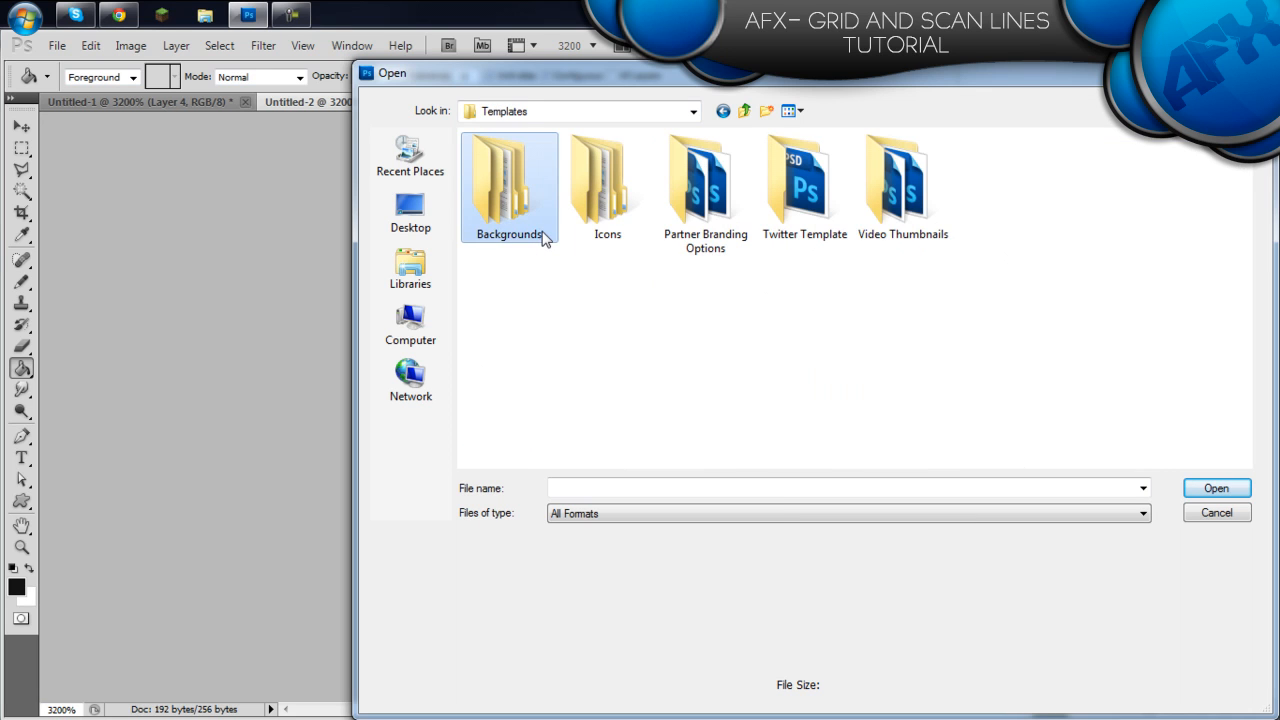
double_click(543, 236)
double_click(525, 232)
left_click(821, 196)
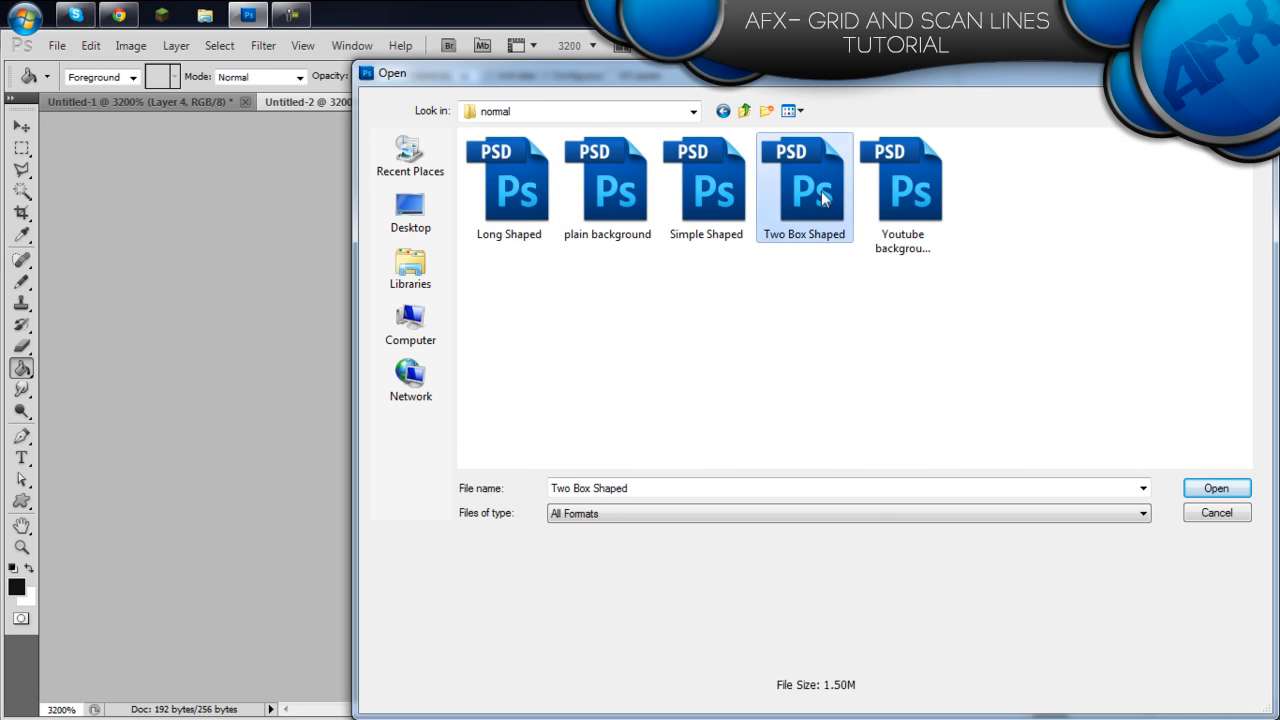
double_click(821, 190)
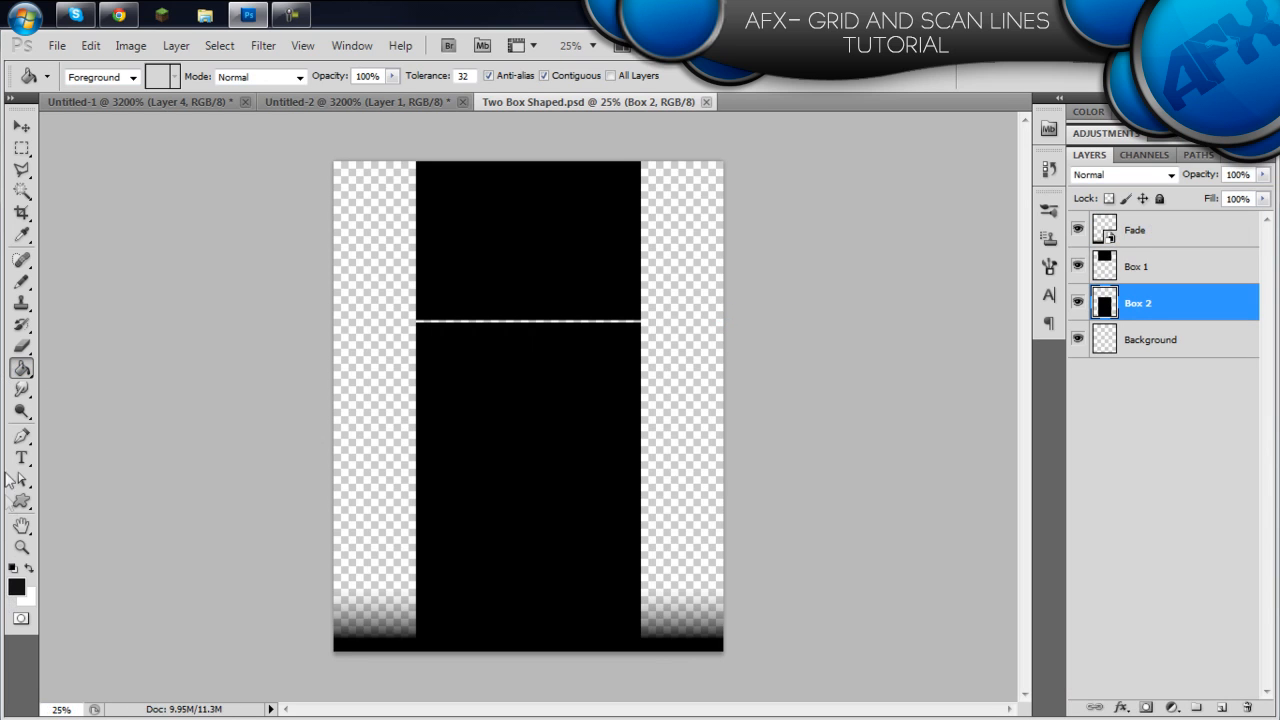
Step: Set the foreground colour to dark grey #4b4b4b and fill the Background layer with it
left_click(16, 590)
mouse_move(715, 478)
left_mouse_down()
mouse_move(679, 482)
mouse_move(694, 457)
left_mouse_up()
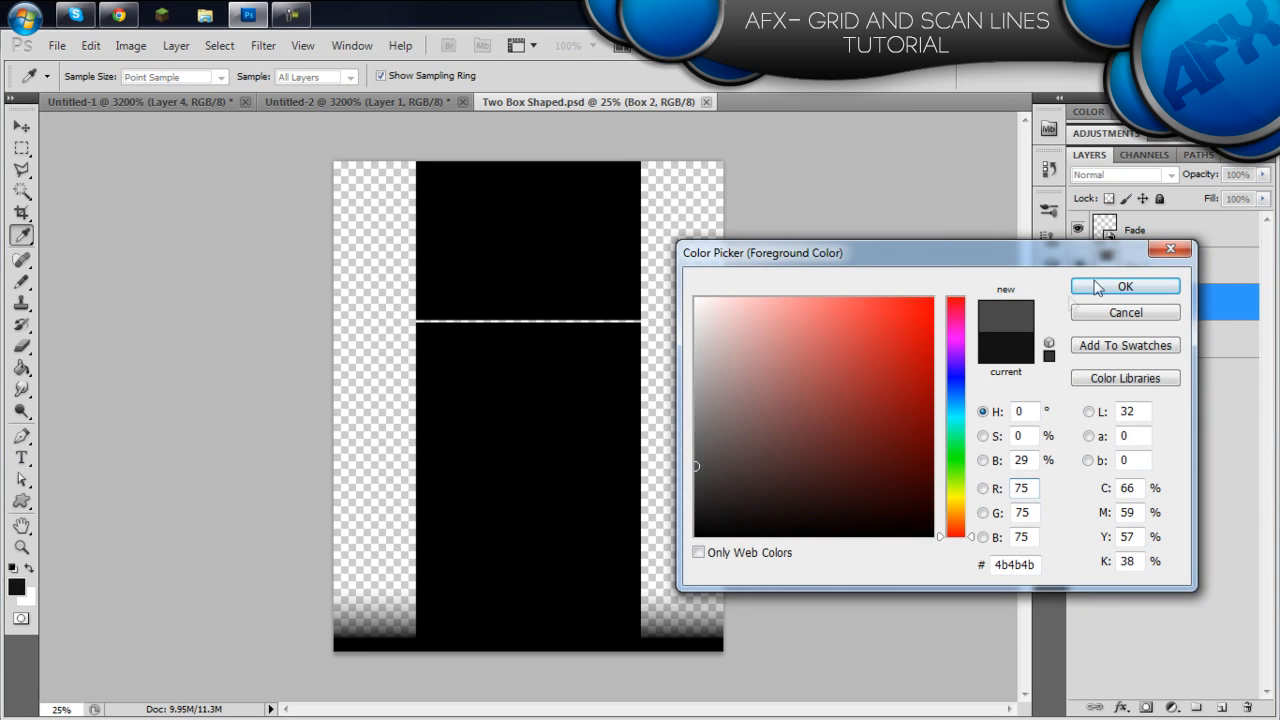
key("Return")
left_click(22, 368)
left_click(1157, 345)
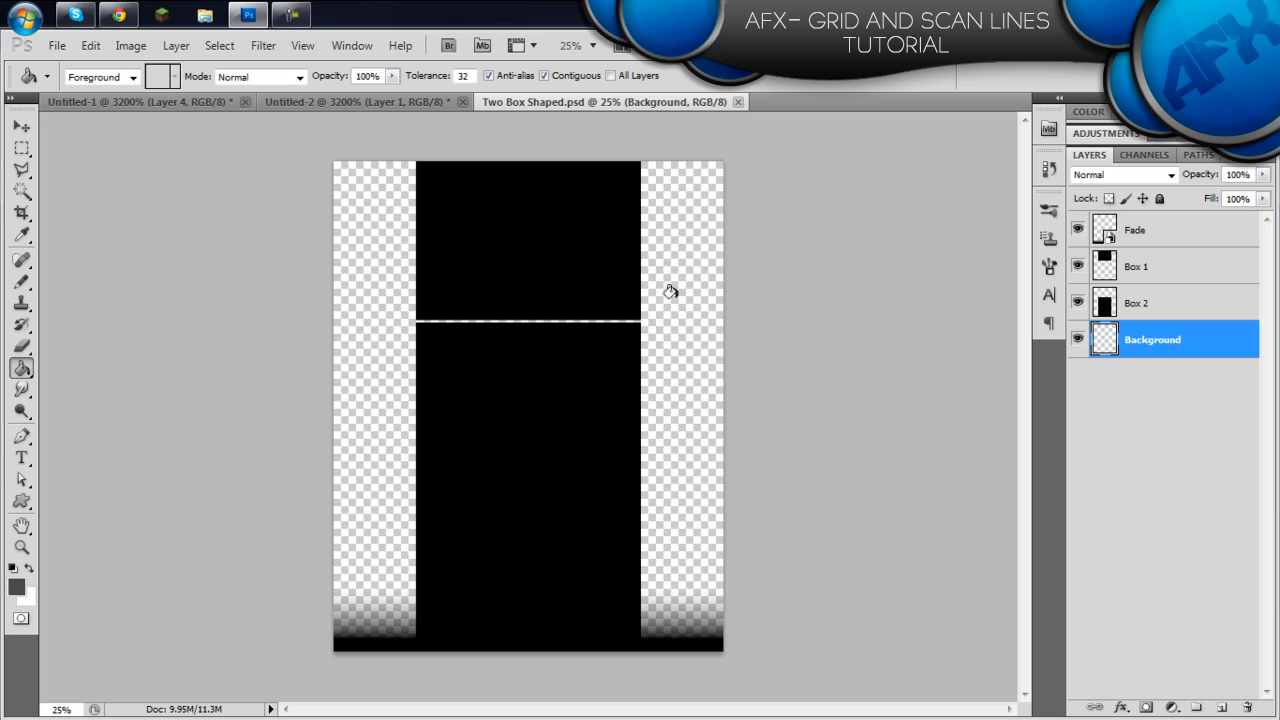
left_click(667, 292)
Step: Add a Pattern Overlay to the Background layer using the White Stripes 6 by 6 pixel pattern
right_click(1185, 338)
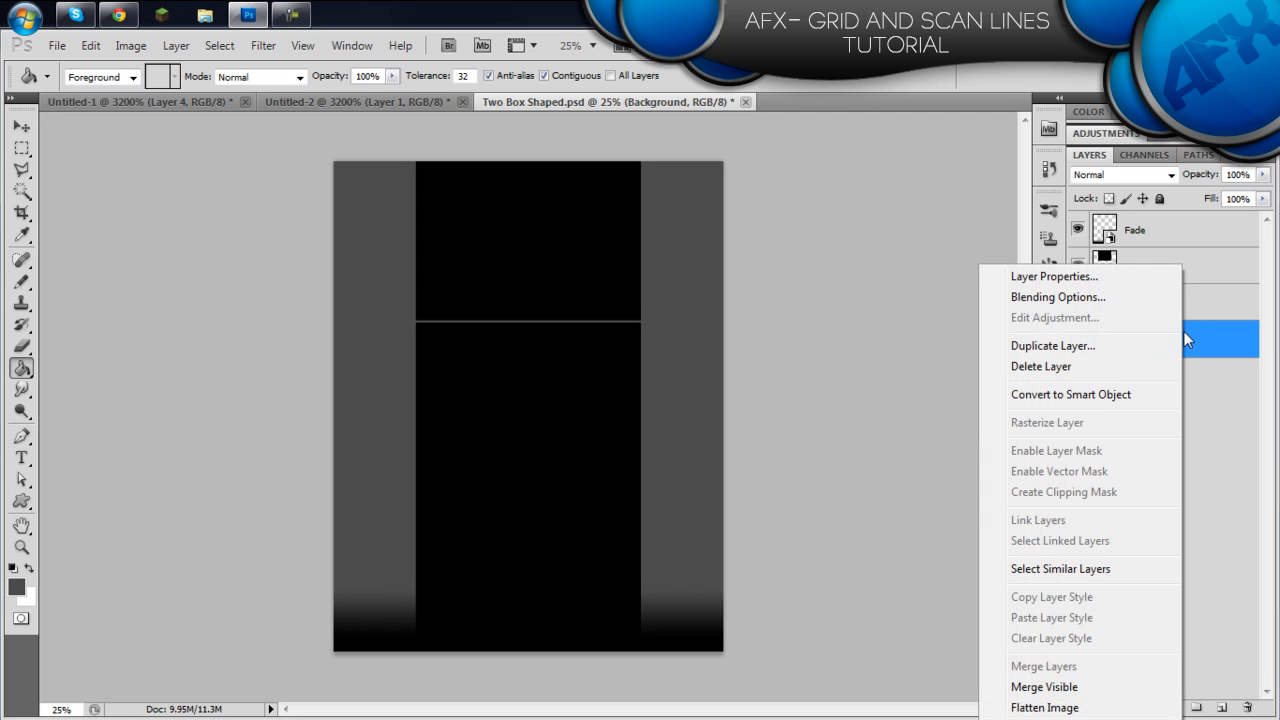
left_click(1144, 313)
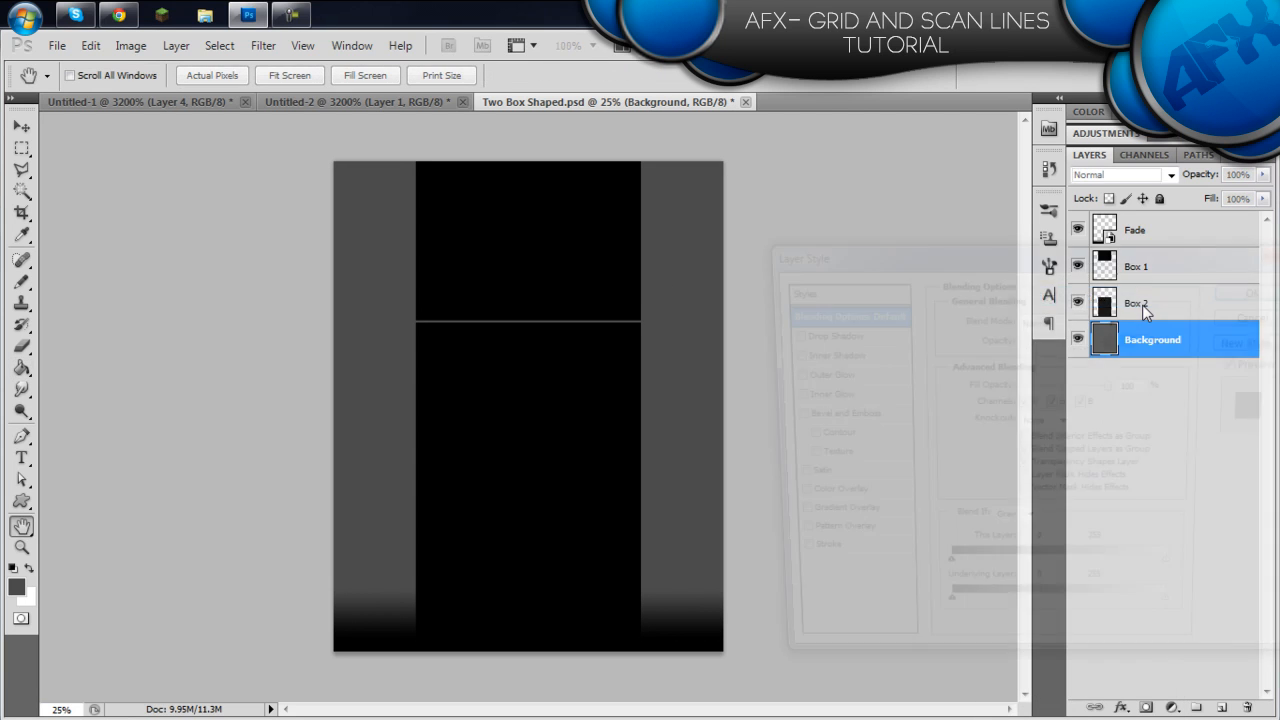
left_click_drag(839, 243, 713, 165)
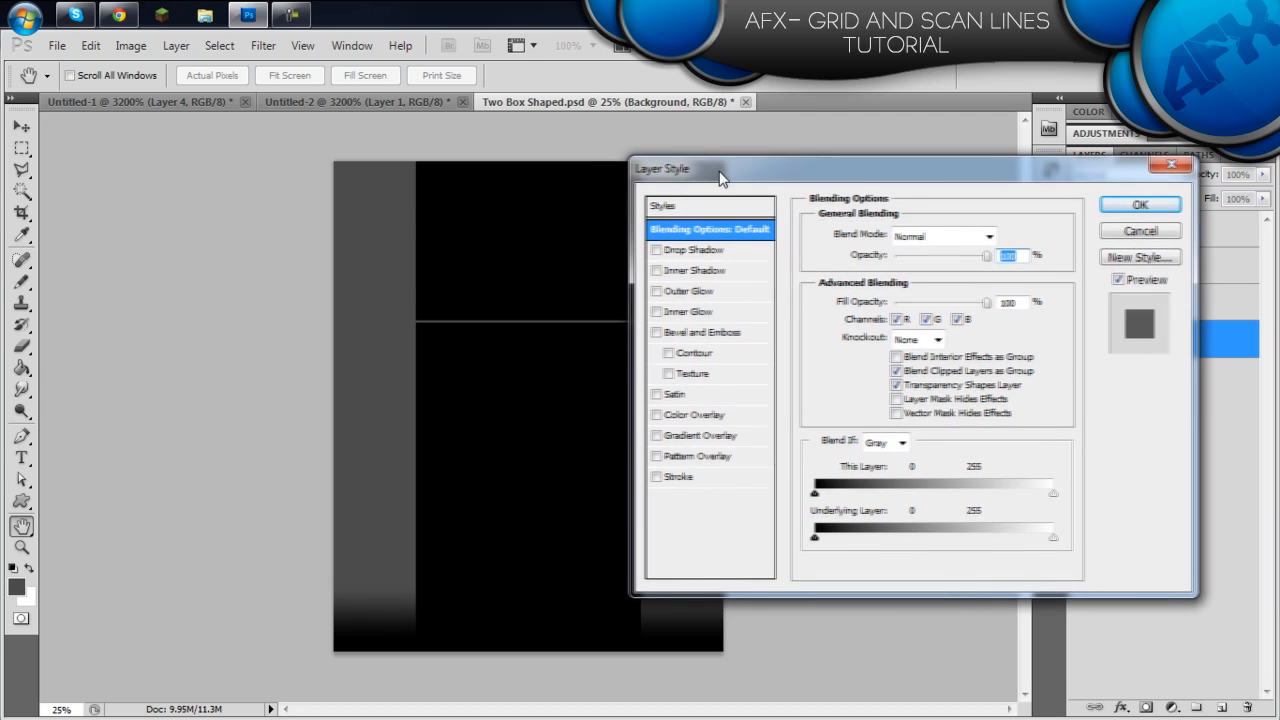
left_click(657, 456)
left_click(699, 458)
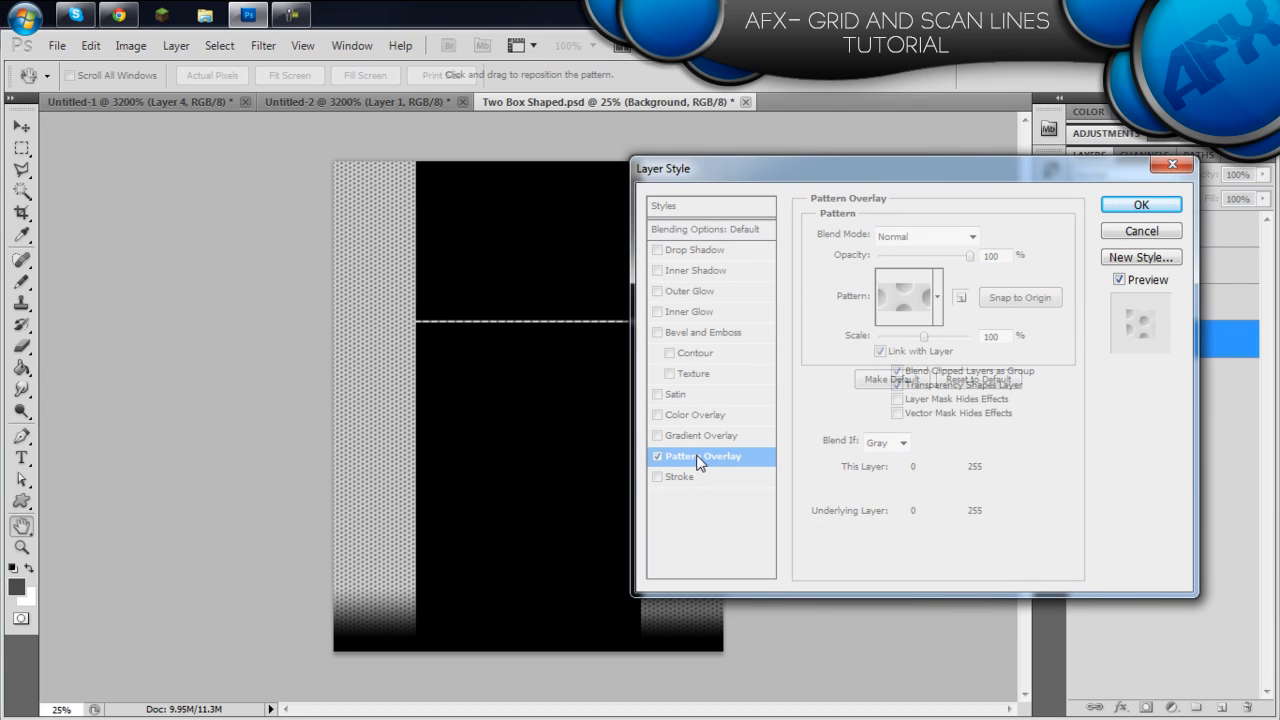
left_click(938, 298)
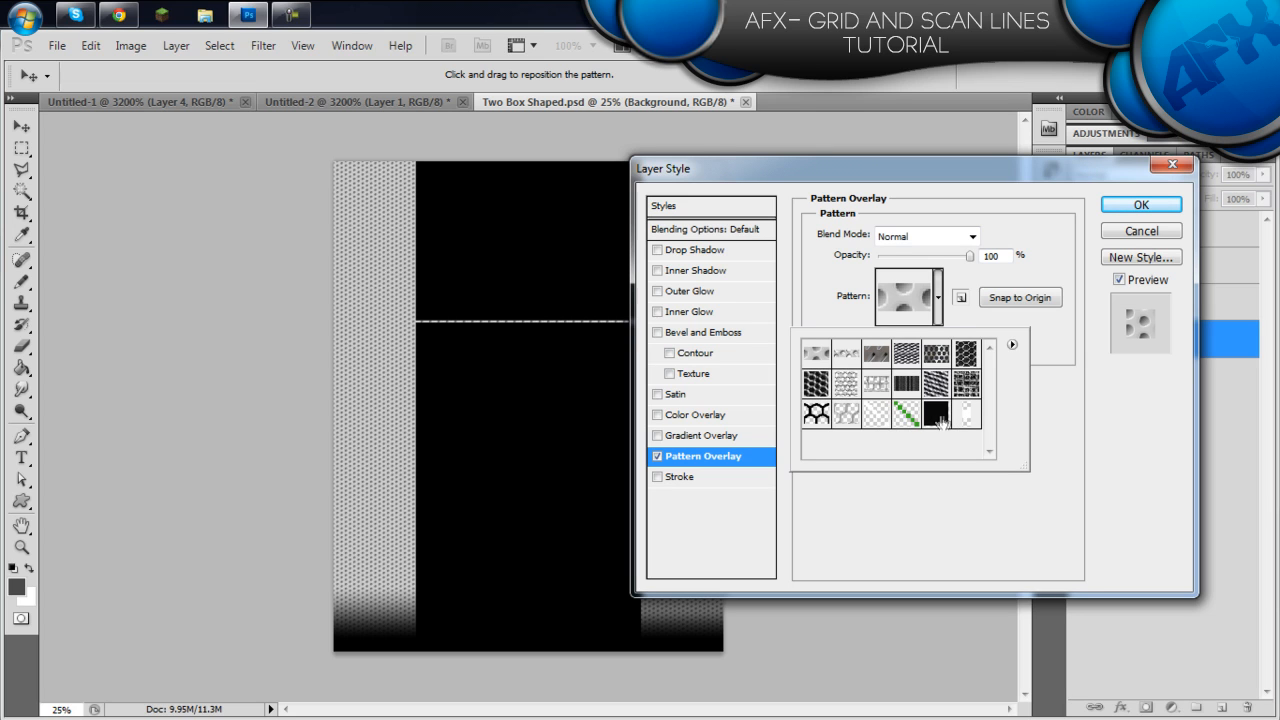
left_click(879, 421)
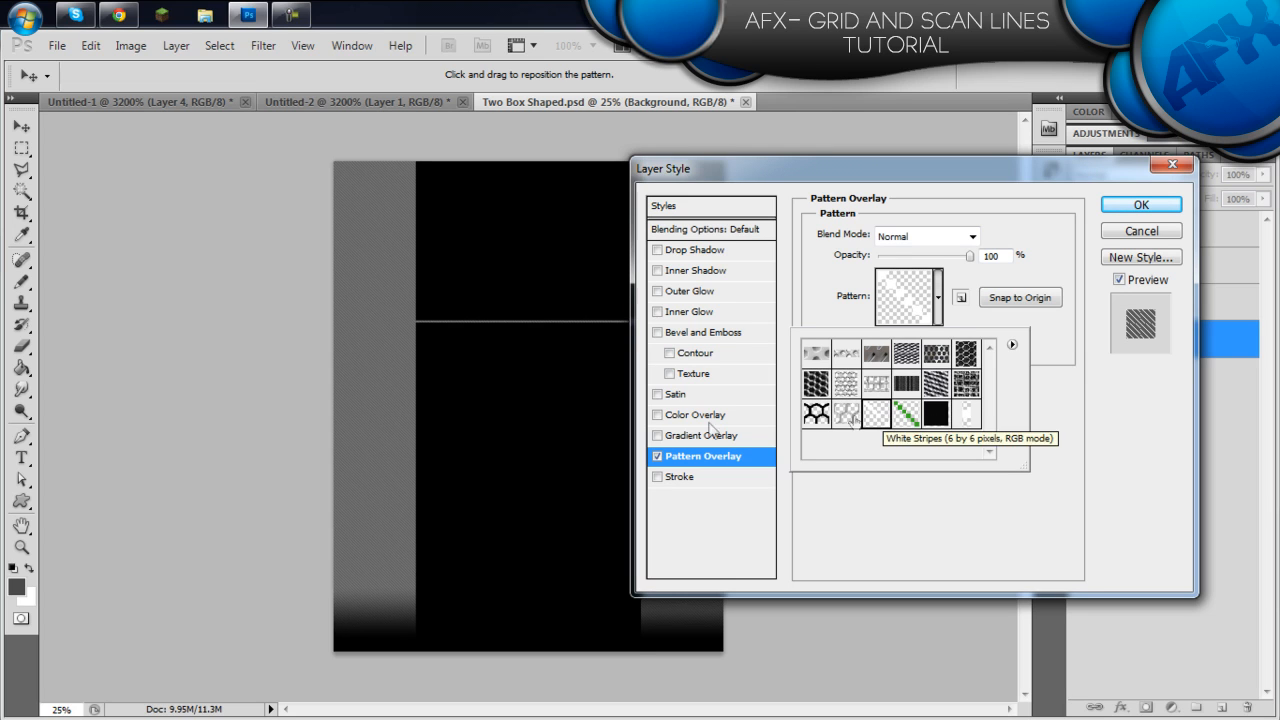
Step: Set the stripe overlay's blend mode to Soft Light, its scale to 101% and its opacity to 89%
key("ctrl+plus")
key("ctrl+plus")
key("ctrl+plus")
key("ctrl+plus")
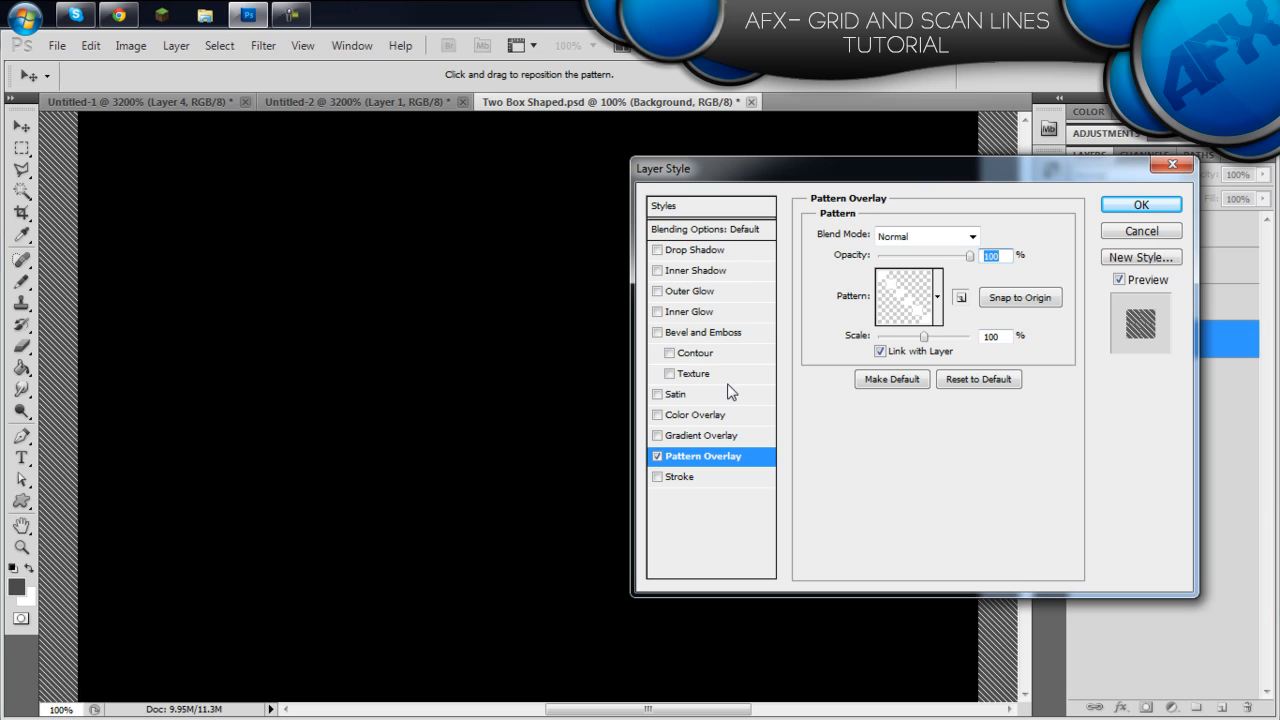
left_click_drag(685, 710, 623, 712)
key("ctrl+minus")
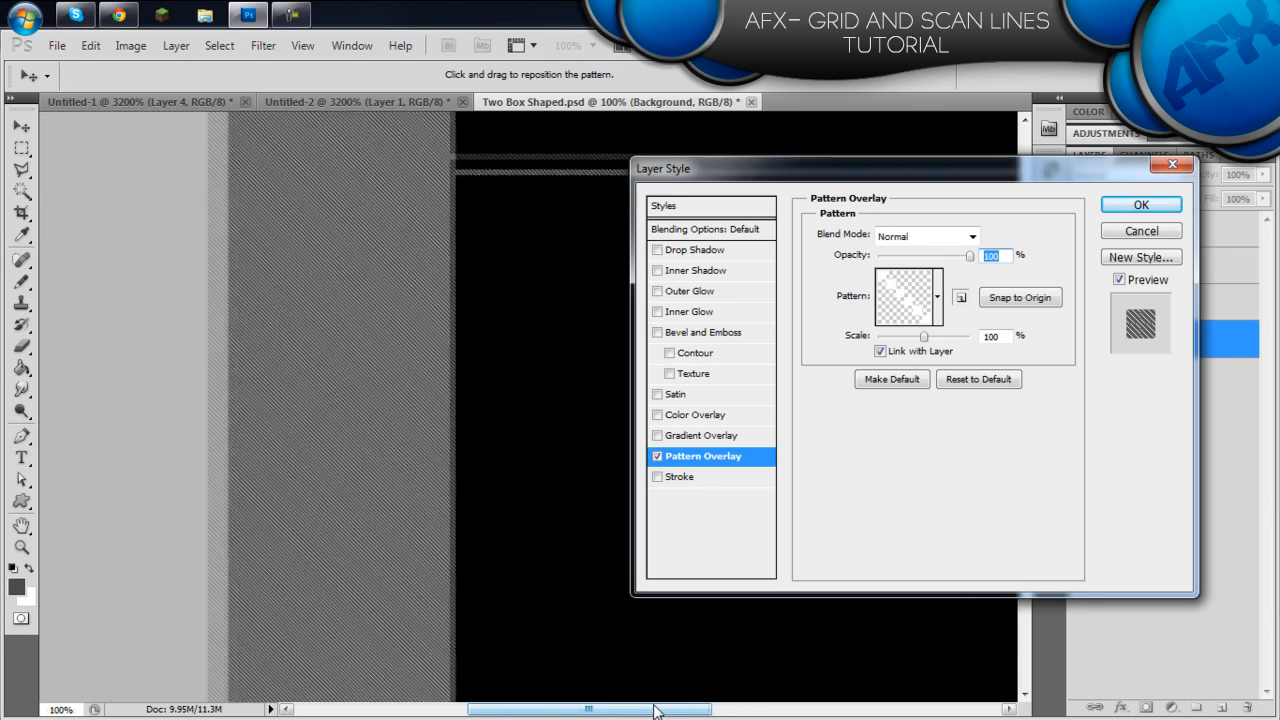
left_click(948, 237)
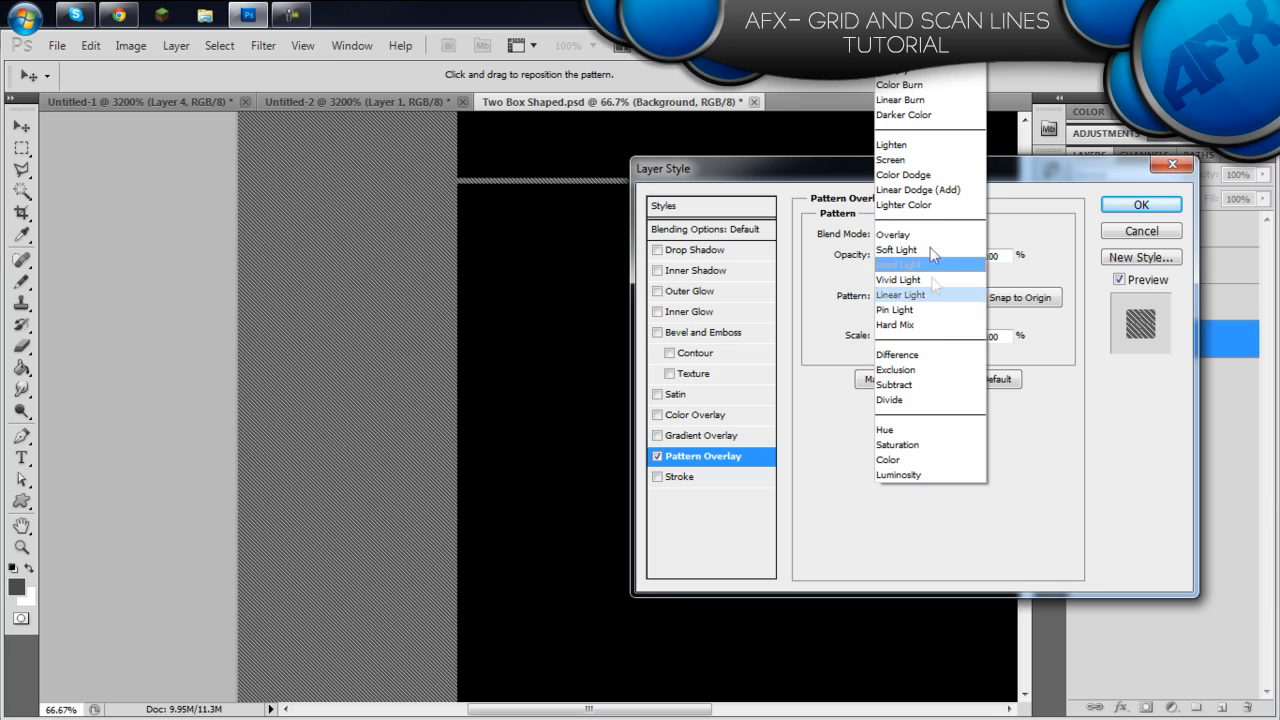
left_click(932, 252)
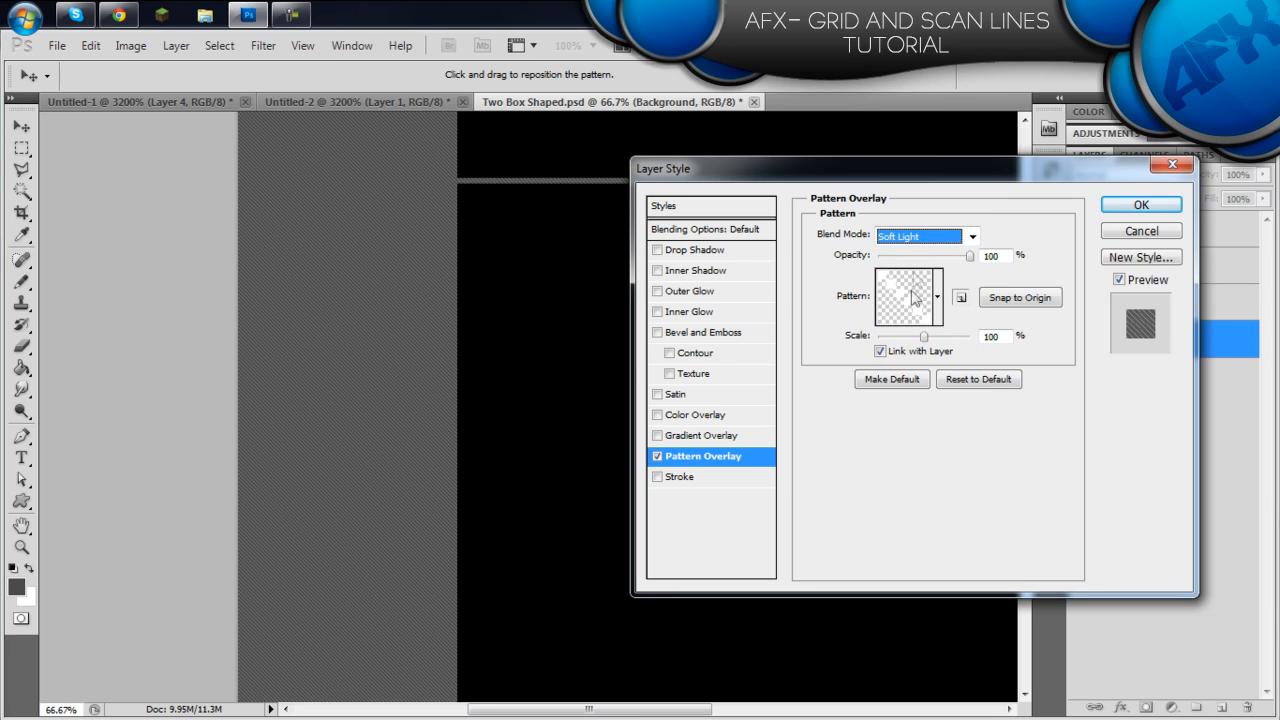
left_click_drag(923, 337, 925, 340)
left_click_drag(969, 256, 960, 262)
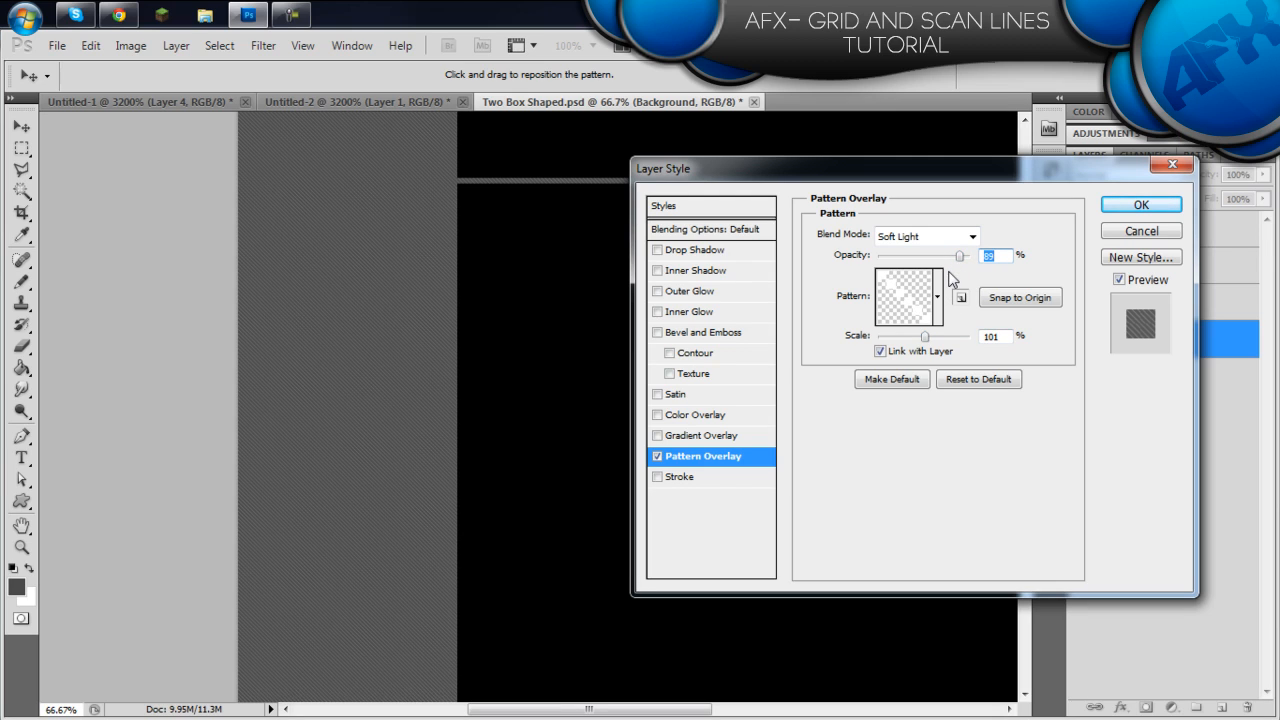
Step: Change the Background layer's overlay pattern to the black square grid tile
left_click(939, 294)
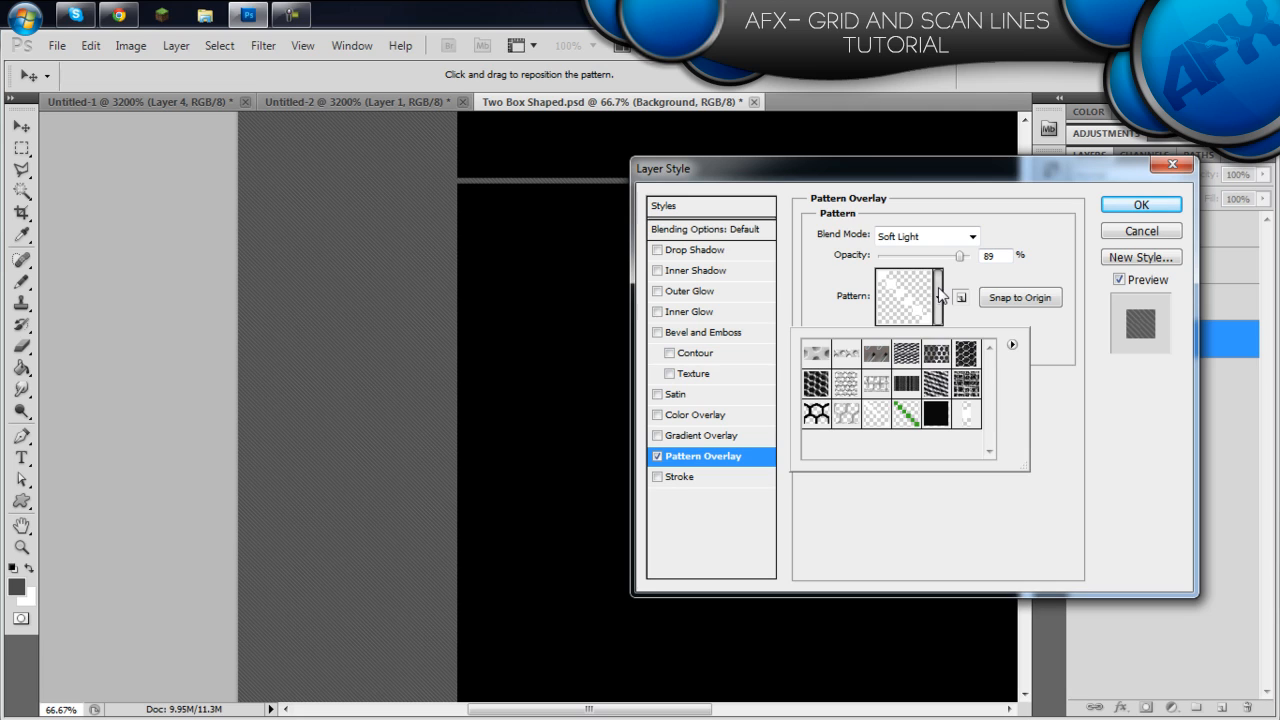
left_click(936, 414)
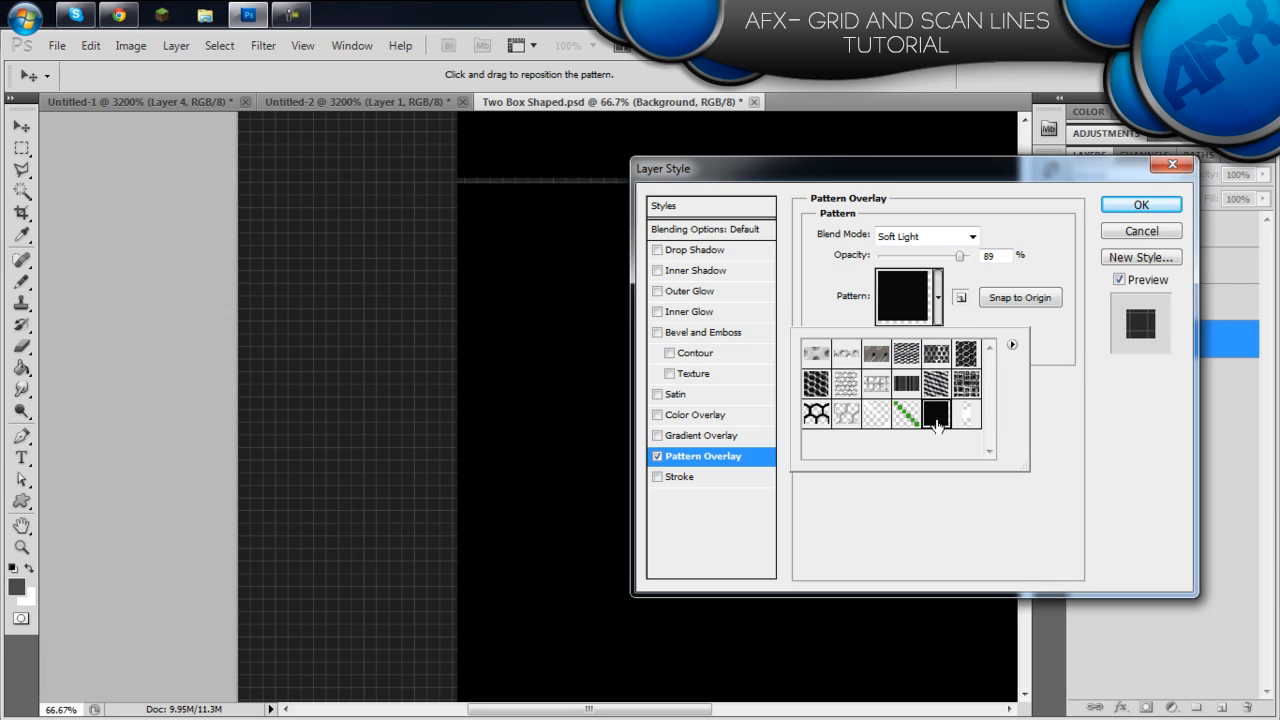
left_click(928, 513)
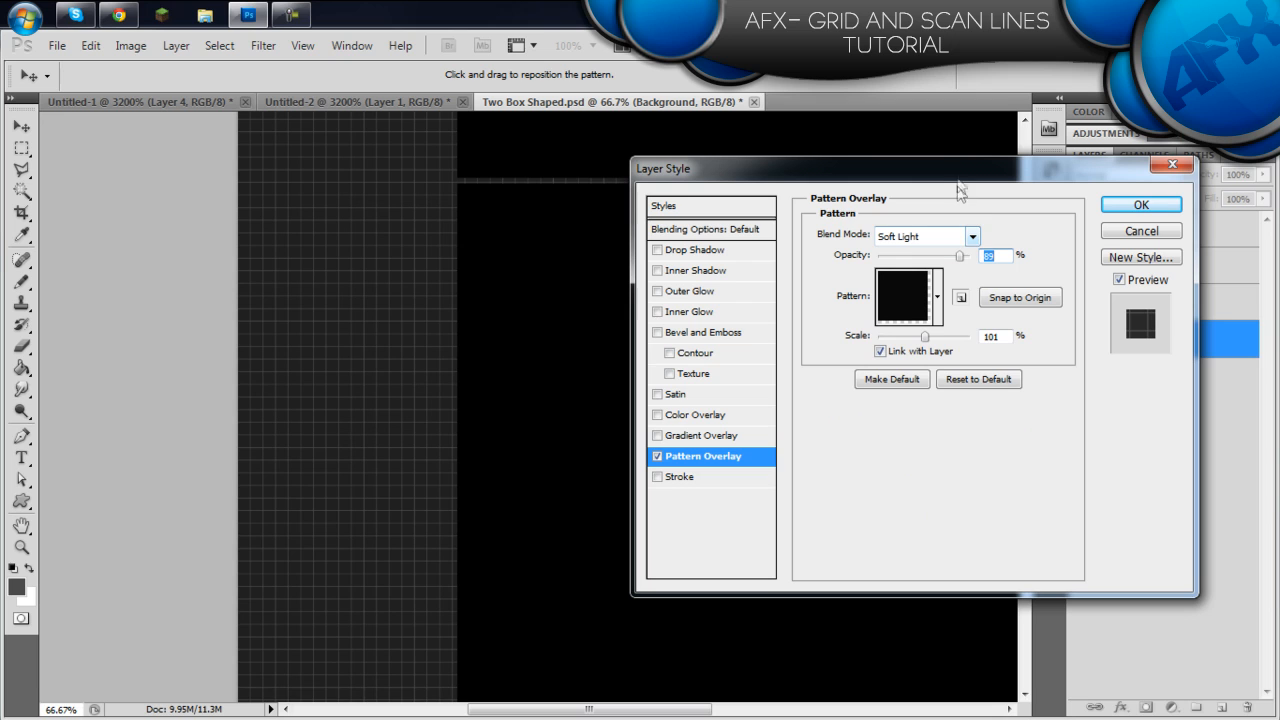
Step: Examine the grid overlay on the grey side strip further up the canvas
left_click(1024, 123)
left_click(1024, 123)
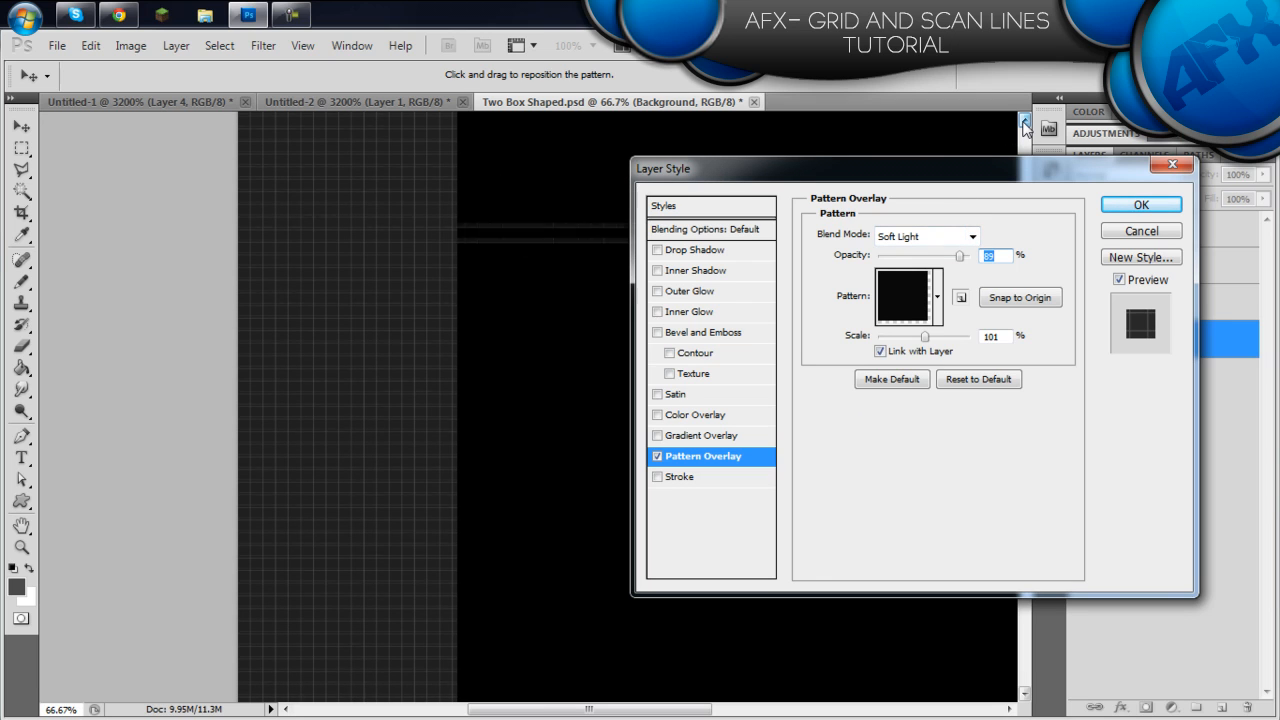
left_click(1024, 121)
left_click(1024, 123)
left_click(1024, 123)
left_click(1024, 123)
left_click(1024, 123)
left_click(1024, 123)
left_click(1024, 123)
left_click(1024, 123)
left_click(1024, 123)
left_click(1024, 123)
left_click(1024, 123)
left_click(1024, 123)
left_click(1024, 123)
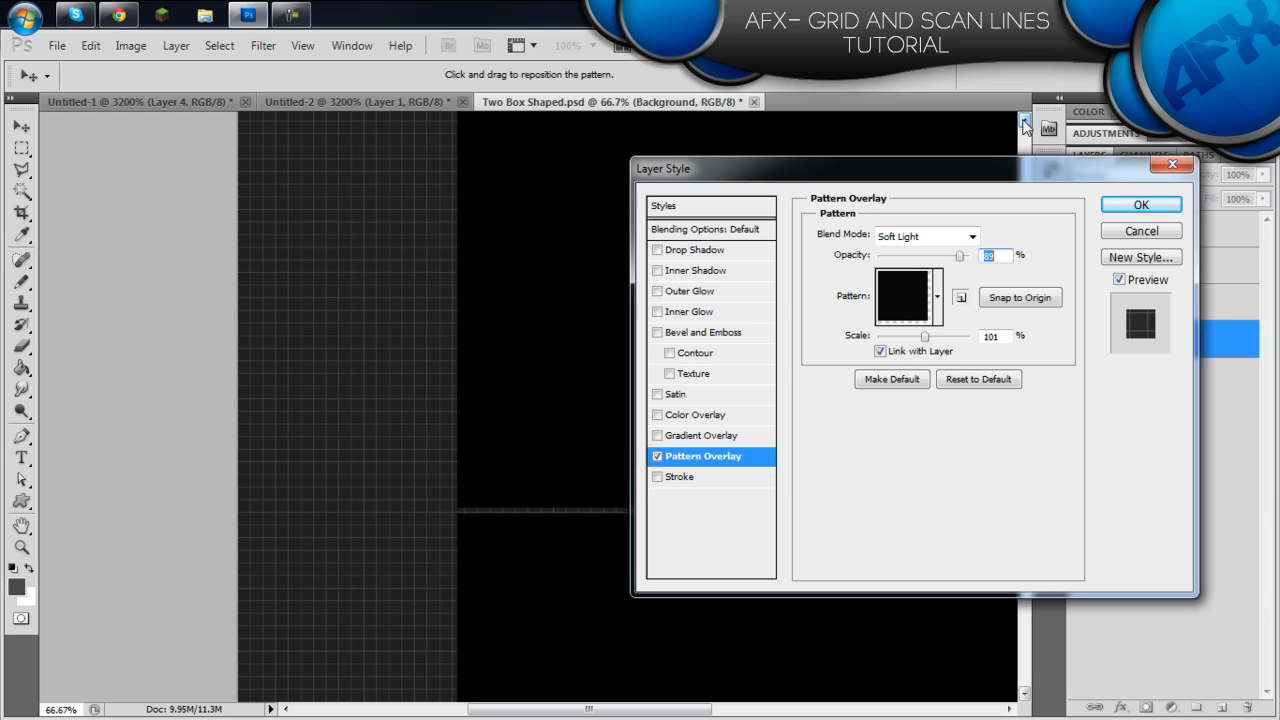
Step: Change the overlay pattern to the white horizontal scan line tile and set its scale to 128%
left_click(937, 297)
left_click(968, 418)
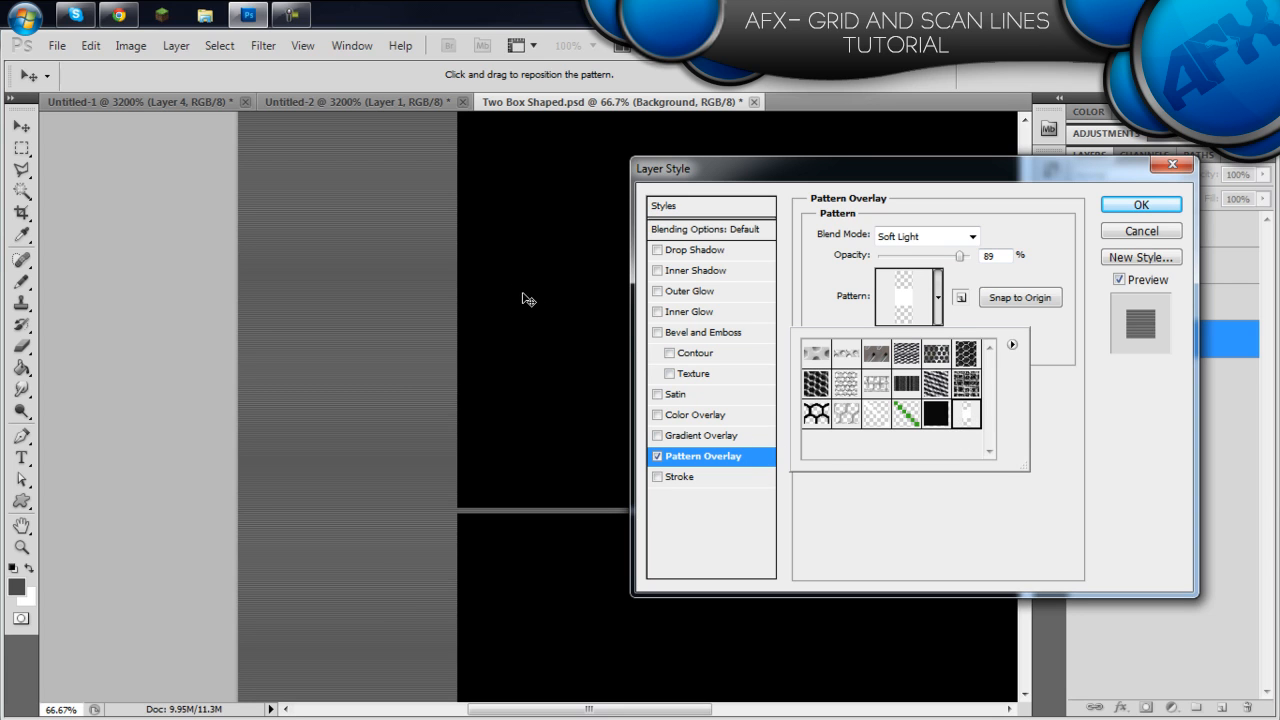
key("ctrl+plus")
key("ctrl+plus")
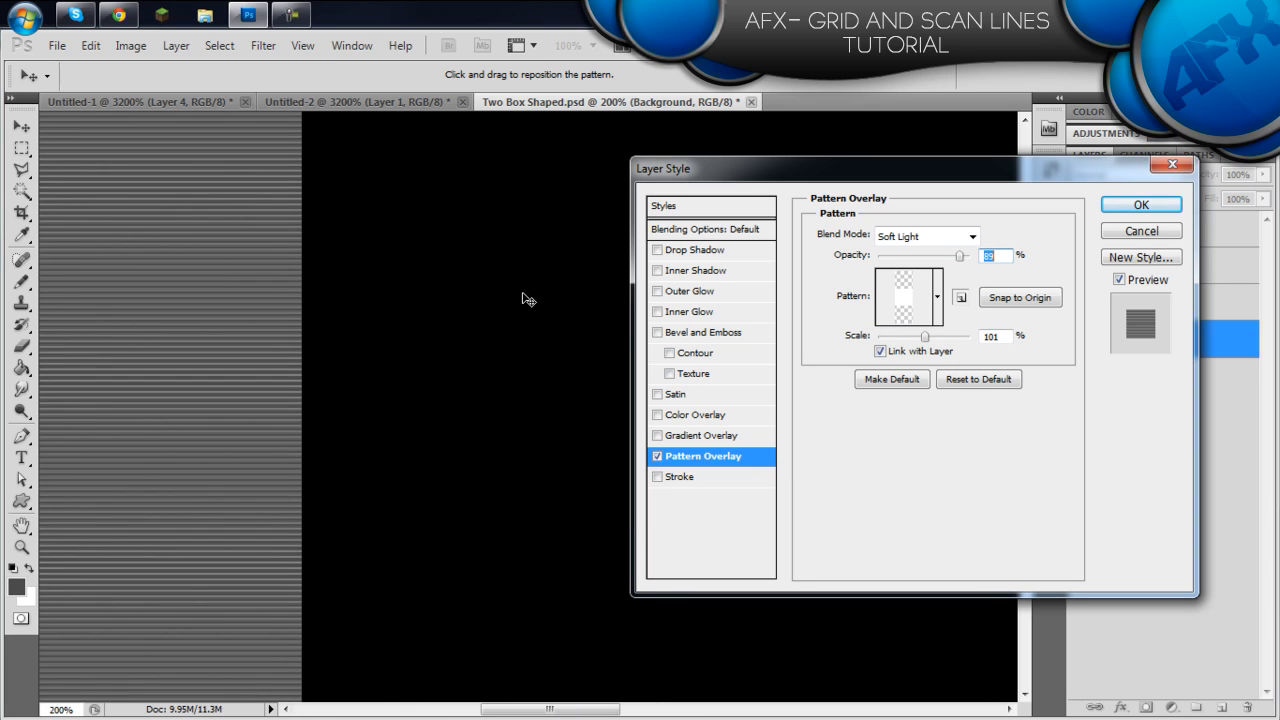
mouse_move(924, 336)
left_mouse_down()
mouse_move(939, 338)
mouse_move(926, 335)
left_mouse_up()
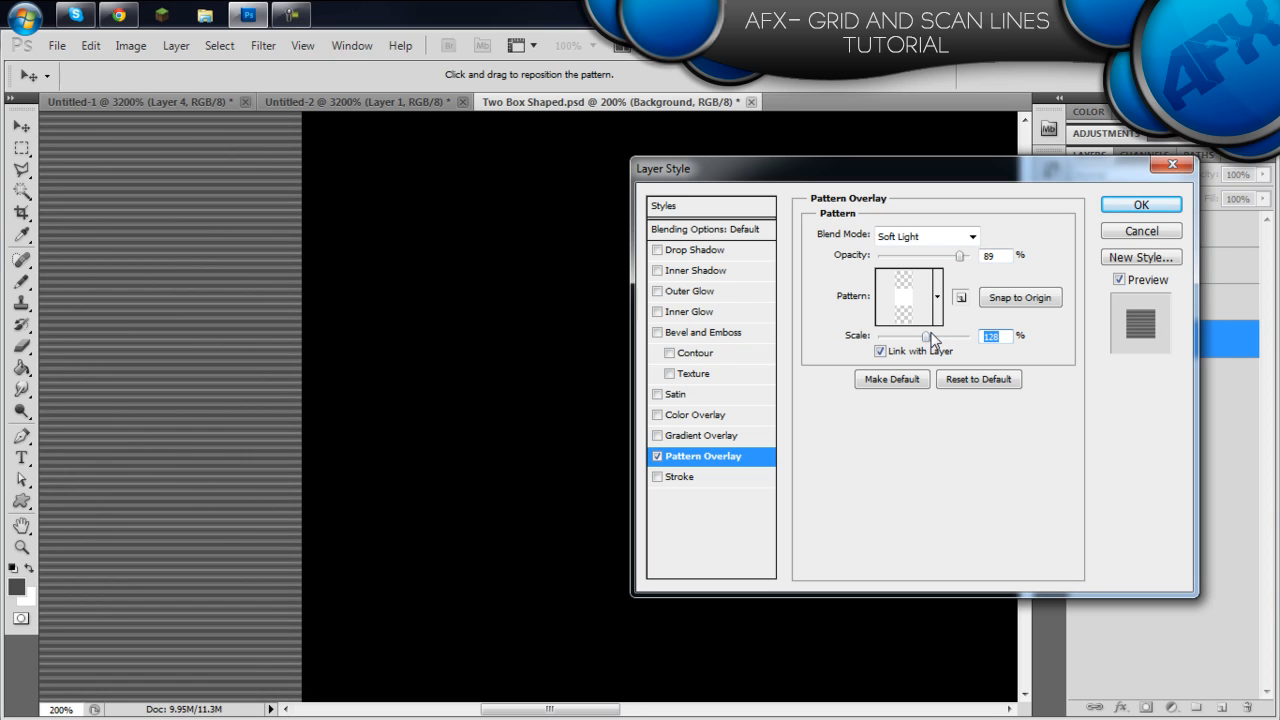
Step: Check the scan line overlay on more of the canvas and discard the layer style changes
key("ctrl+minus")
key("ctrl+minus")
key("ctrl+minus")
key("ctrl+minus")
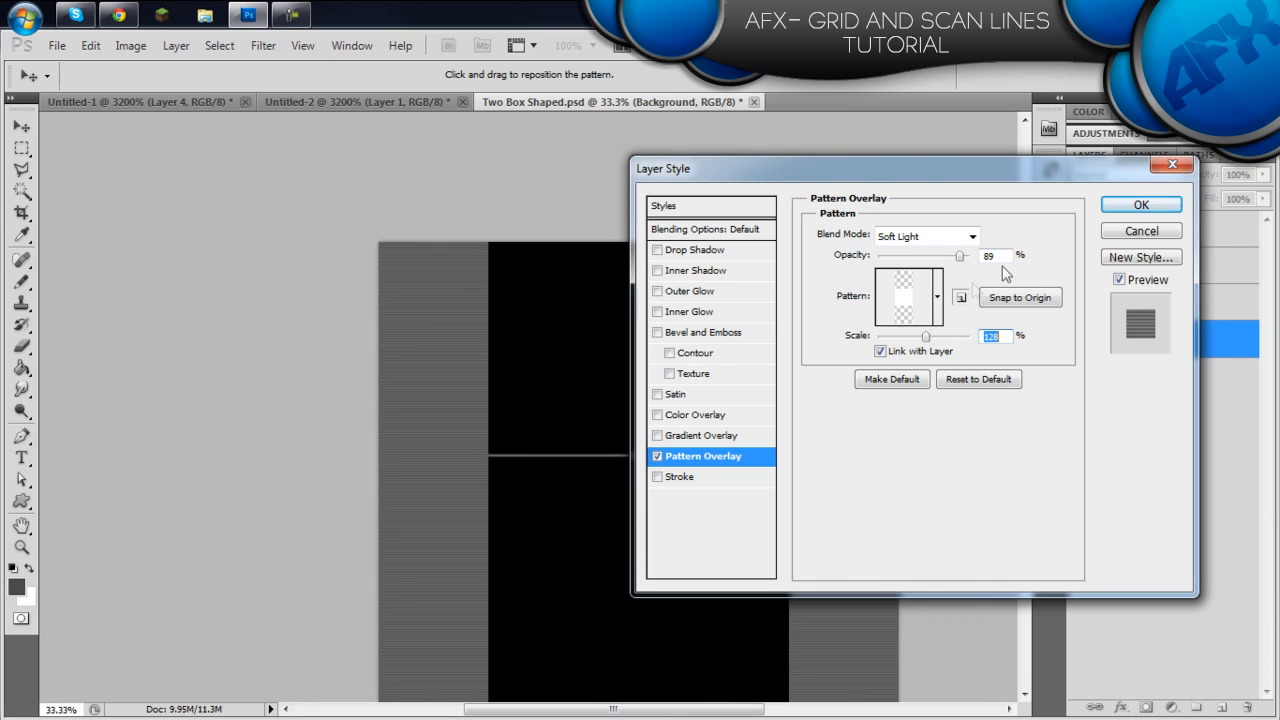
left_click(1141, 231)
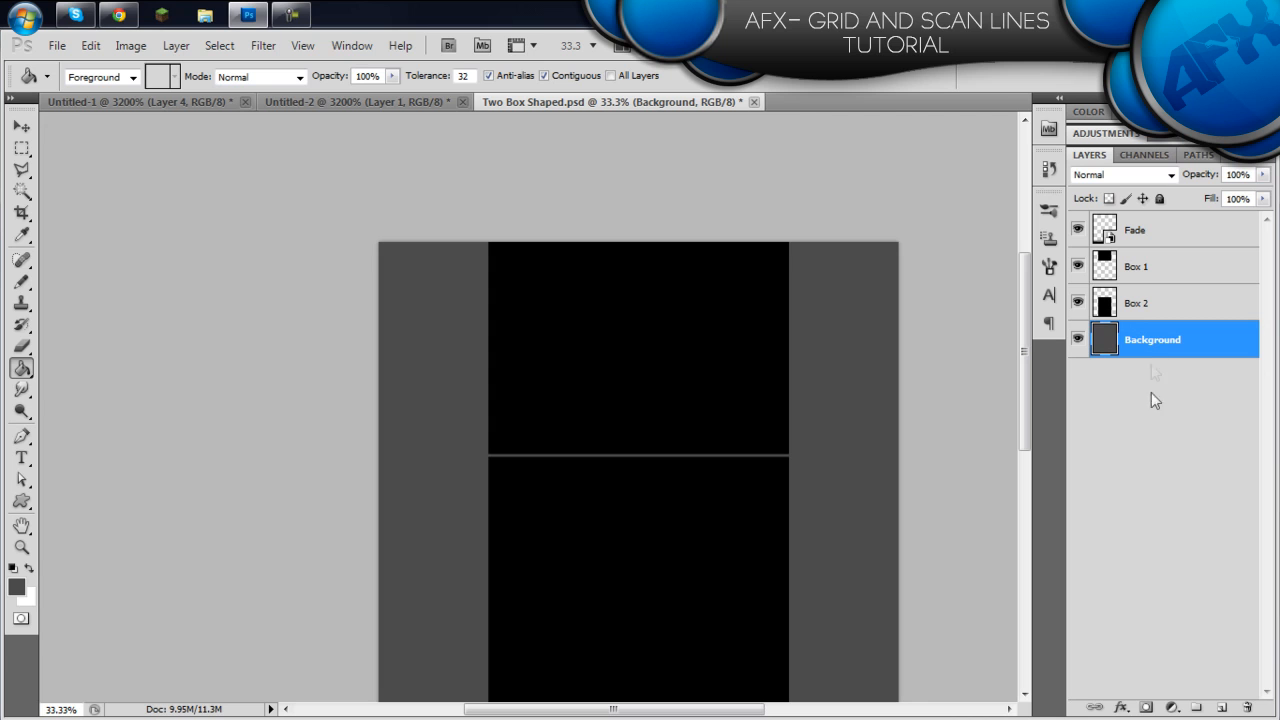